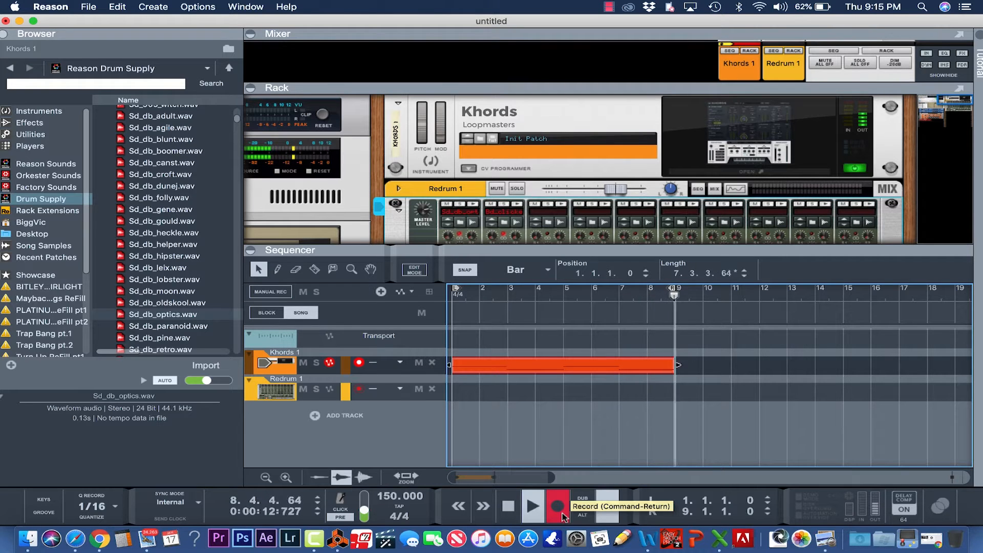
Stop recording and enlarge the rack area to show Redrum's pattern section
left_click(562, 514)
left_click(548, 403)
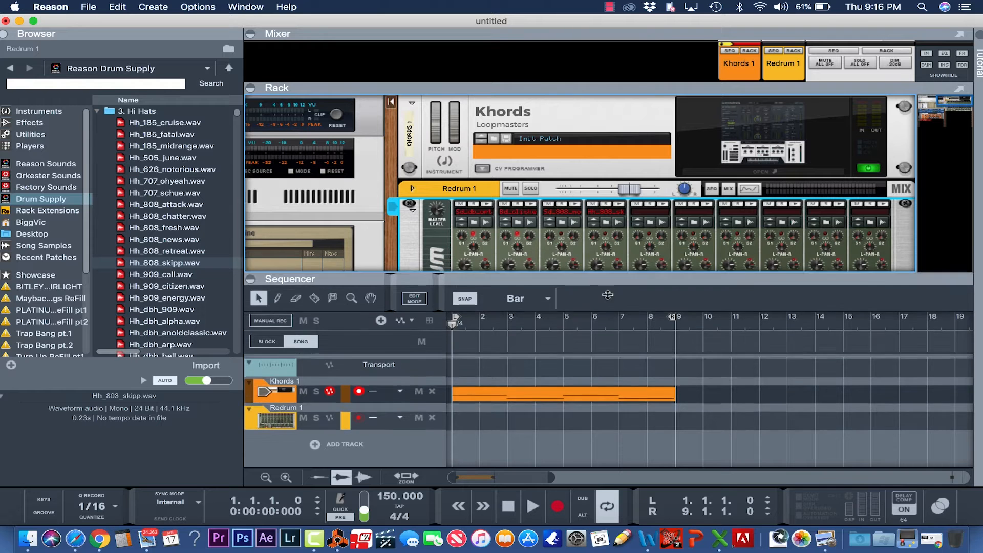
left_click_drag(608, 295, 602, 306)
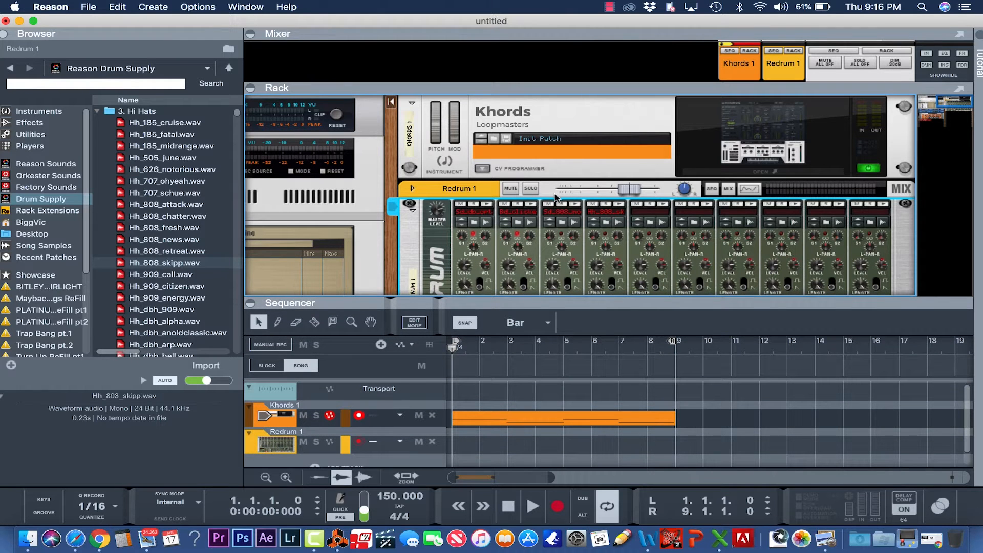
mouse_move(543, 303)
left_mouse_down()
mouse_move(543, 372)
mouse_move(547, 300)
left_mouse_up()
scroll(556, 300, "down", 5)
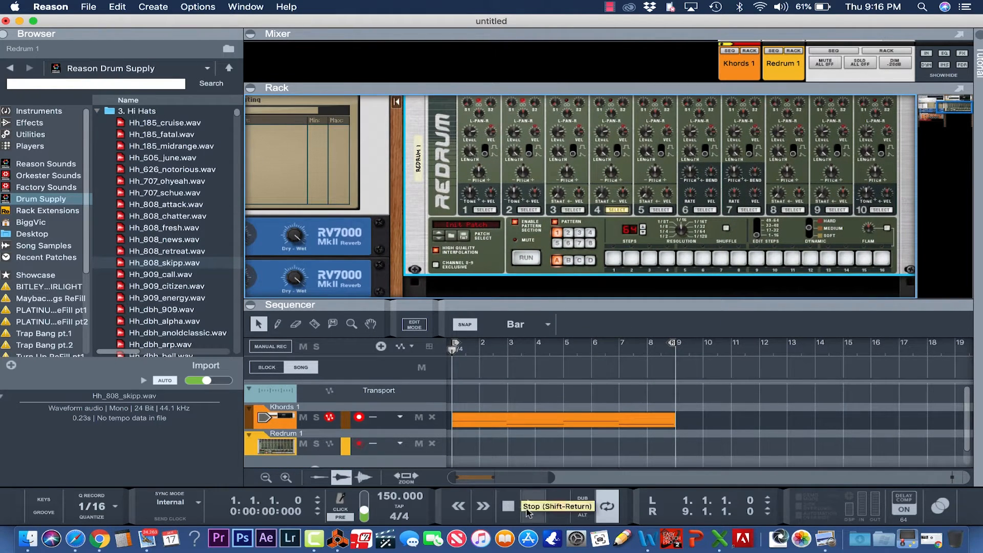
Start playback and program Redrum channel 1 on the ninth step of each 16-step range, 1-16 through 49-64
left_click(531, 512)
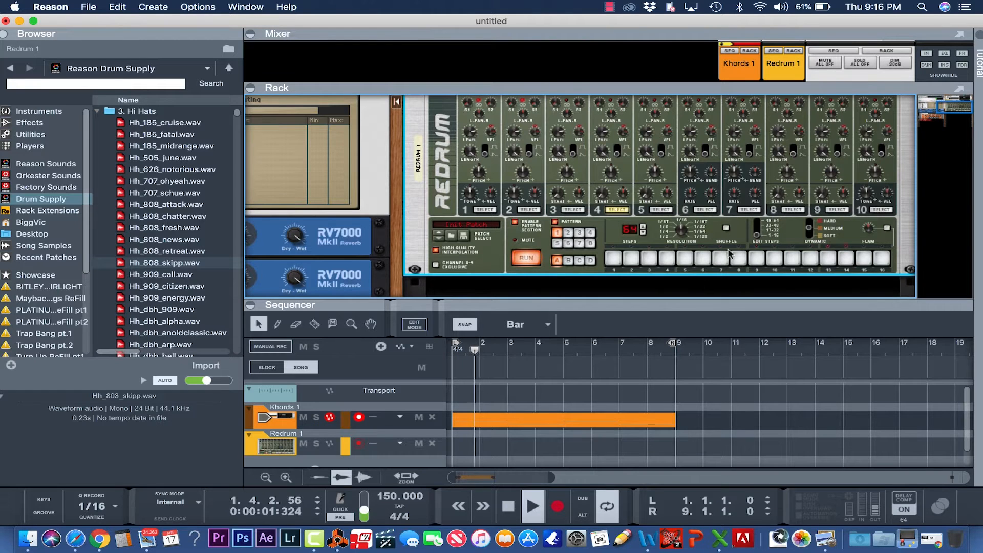
scroll(663, 228, "up", 3)
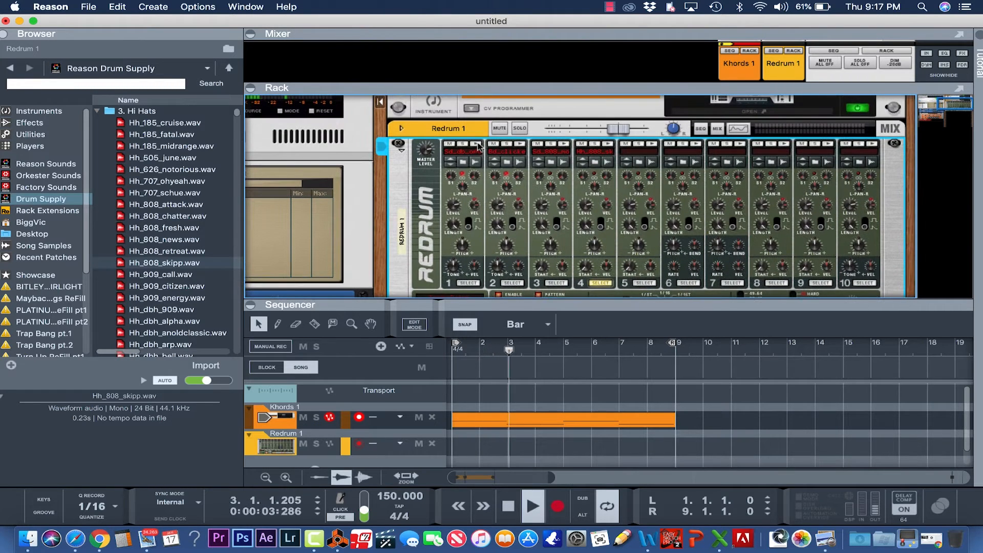
scroll(651, 231, "down", 1)
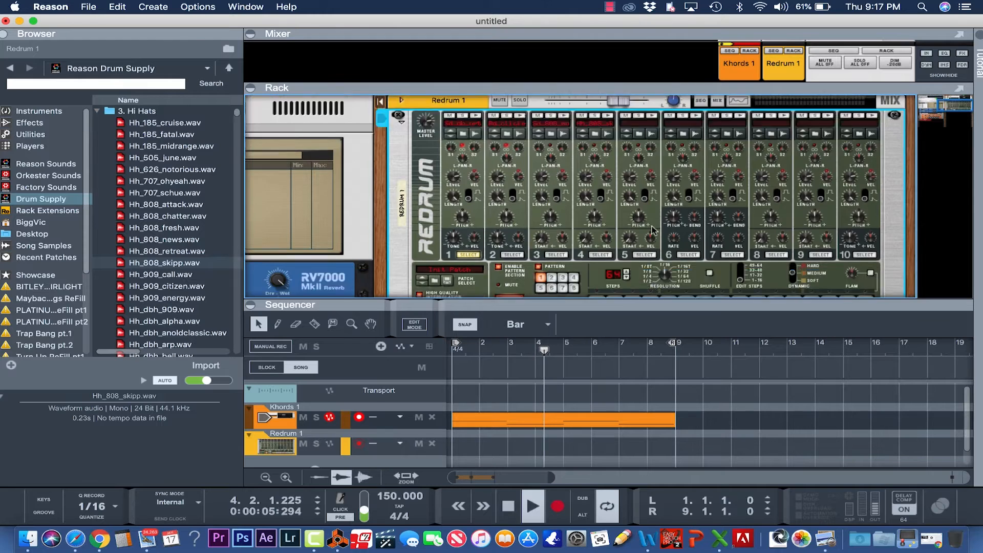
scroll(655, 231, "down", 2)
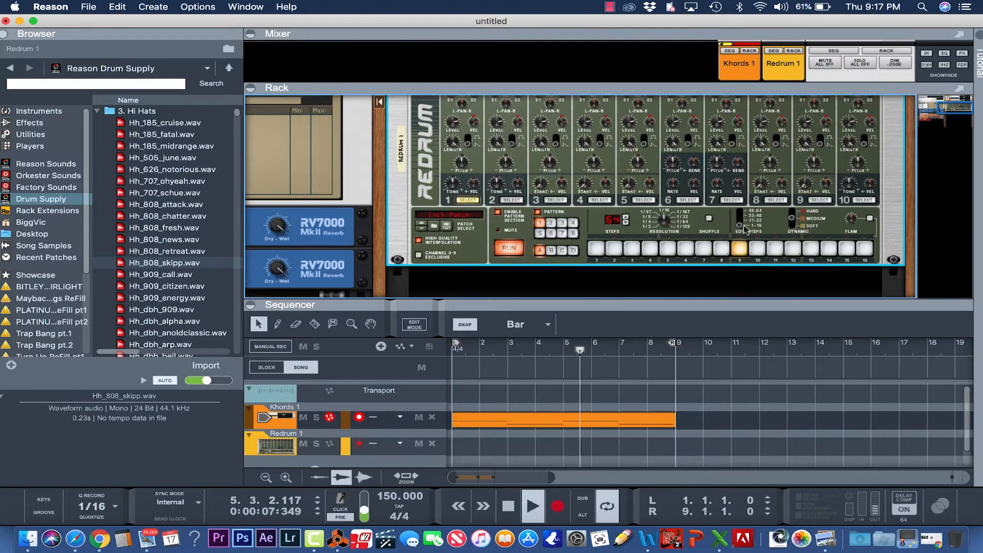
left_click(738, 251)
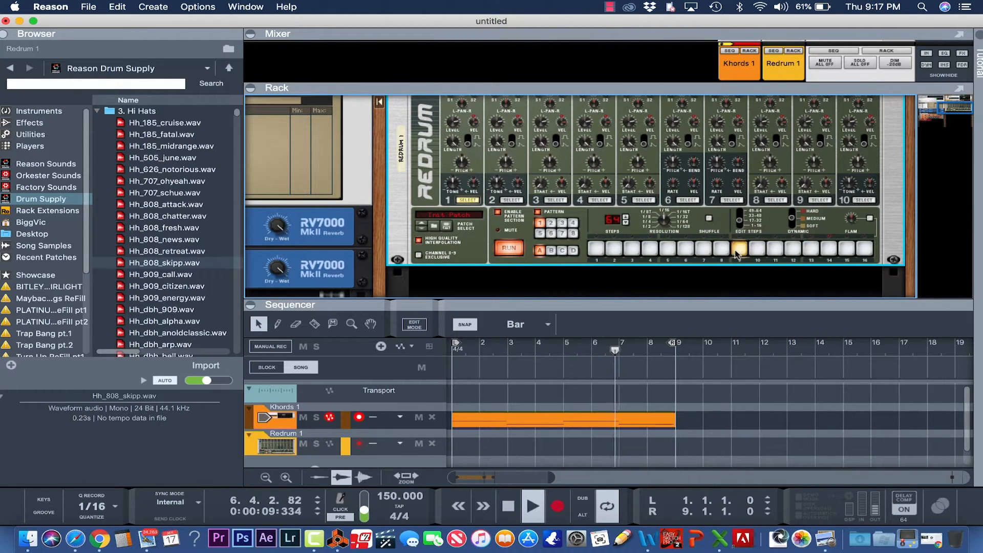
left_click(739, 216)
left_click(738, 249)
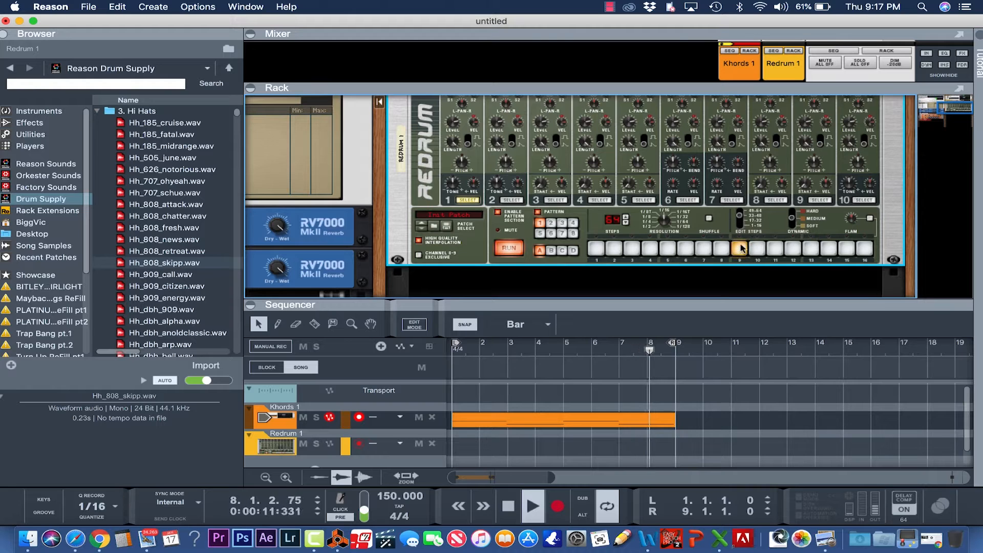
left_click(739, 214)
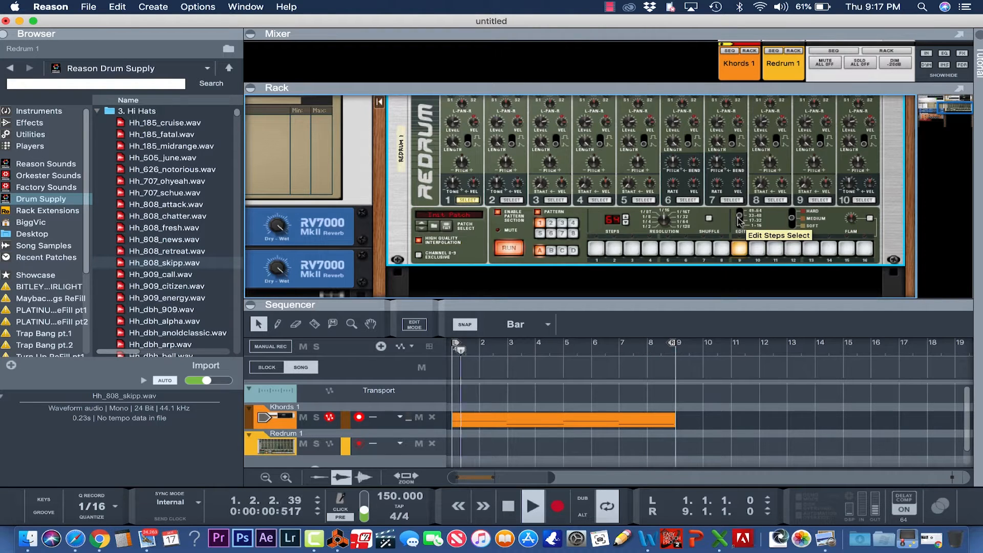
left_click(738, 250)
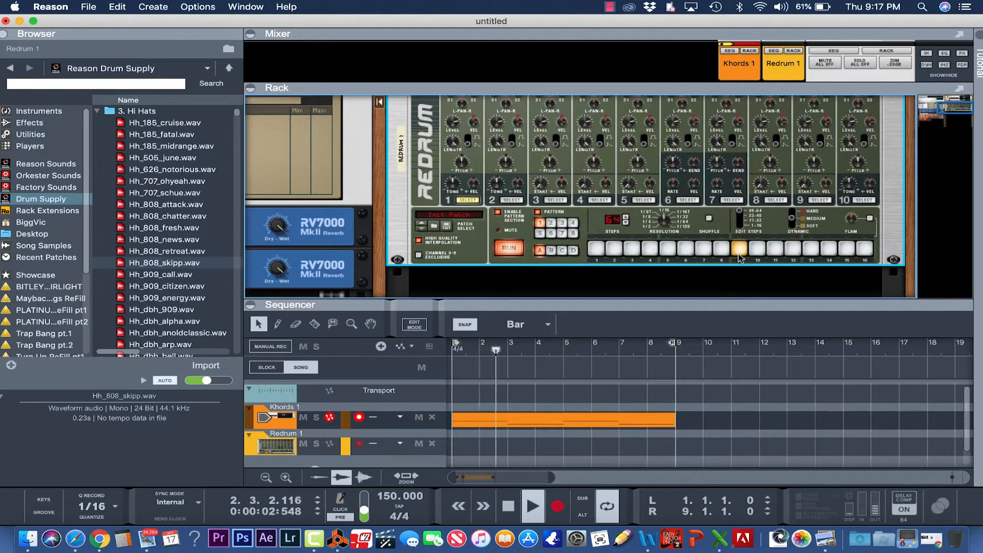
Select Redrum channel 4 with the hi-hat sample and program hits on every odd step in range 1-16
scroll(555, 199, "up", 3)
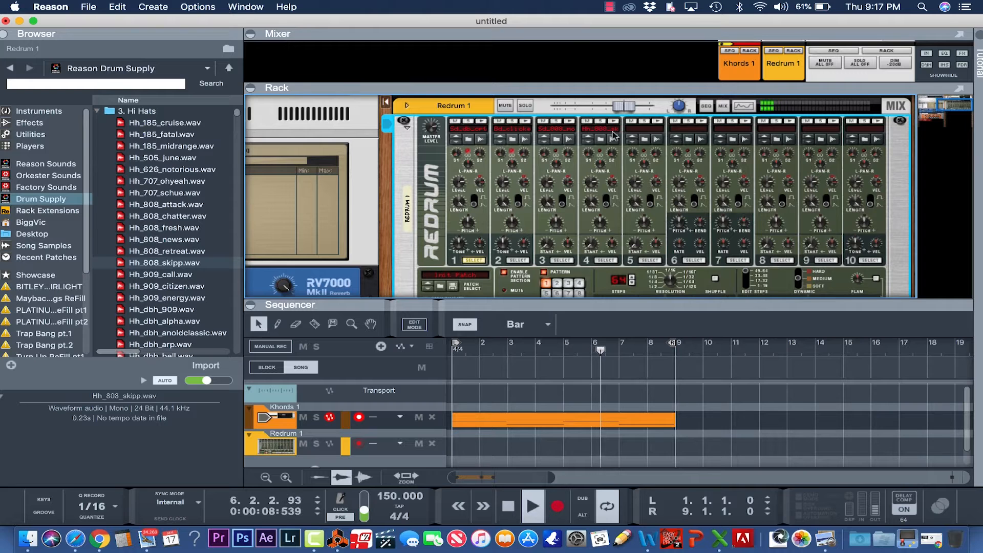
scroll(608, 210, "down", 2)
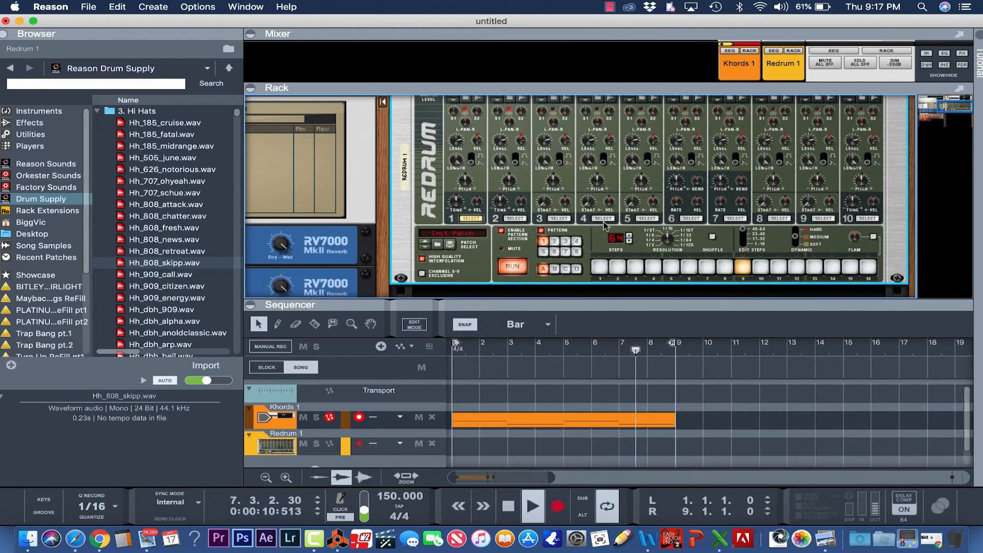
left_click(607, 219)
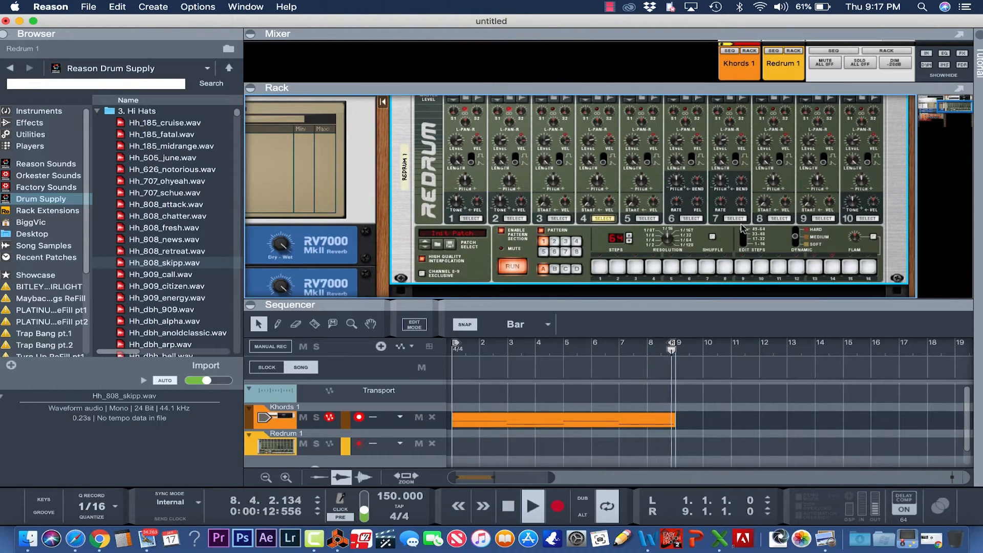
left_click(599, 266)
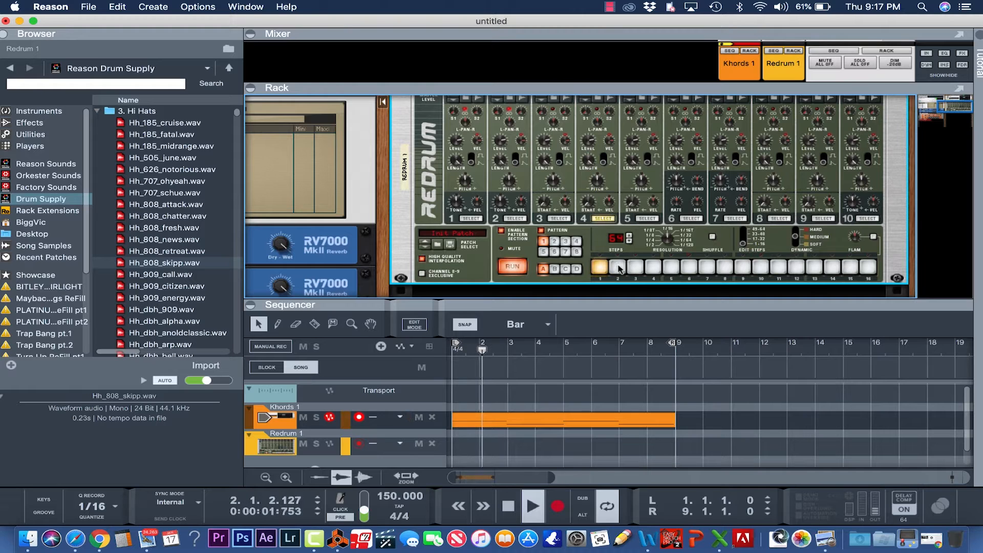
left_click(635, 267)
left_click(671, 267)
left_click(707, 267)
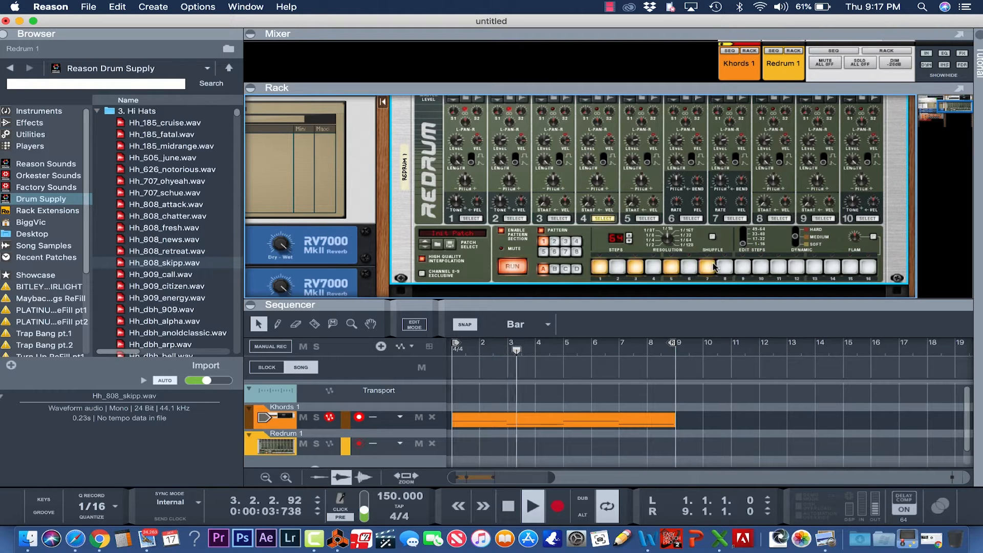
left_click(742, 267)
left_click(778, 267)
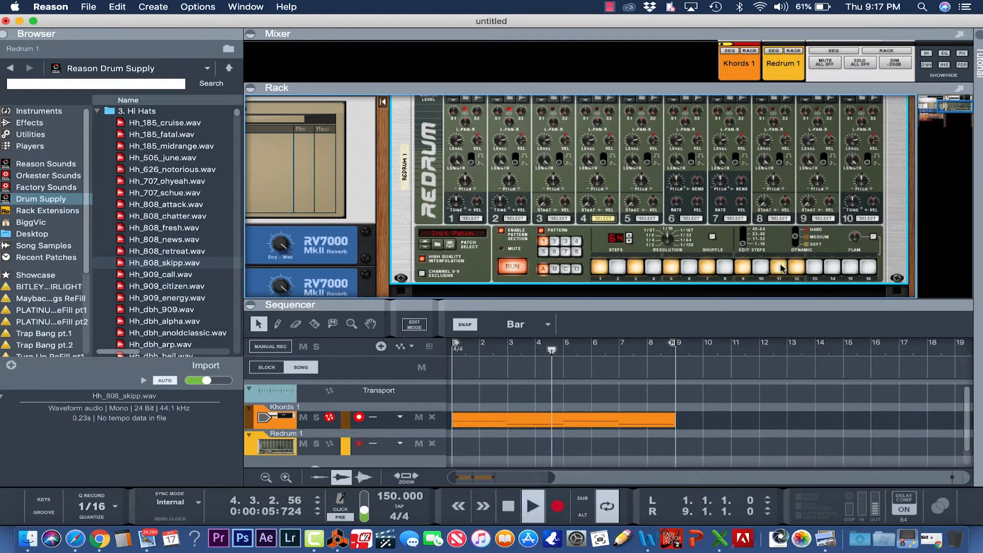
left_click(814, 267)
left_click(848, 267)
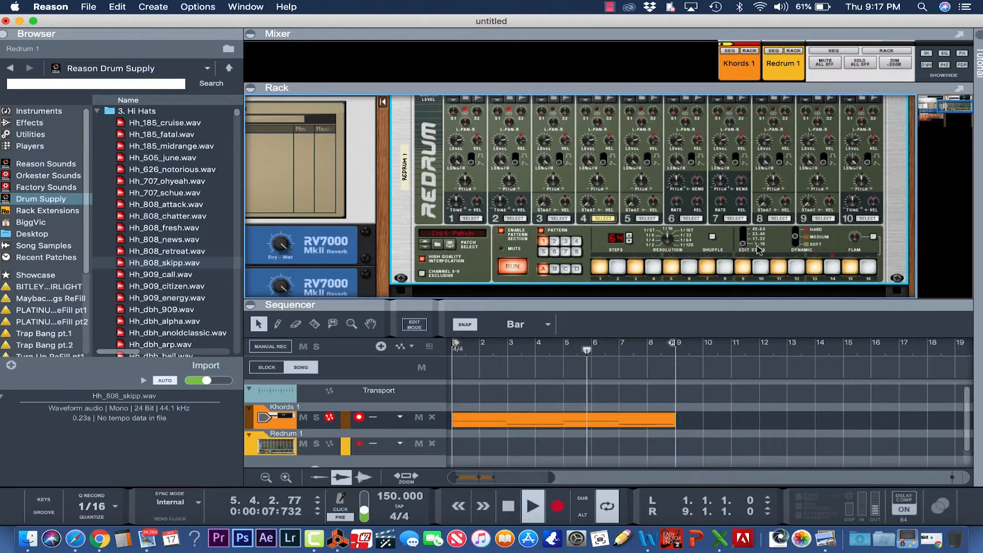
Switch the edit steps to 17-32 and program hi-hat hits on every odd step
left_click(744, 240)
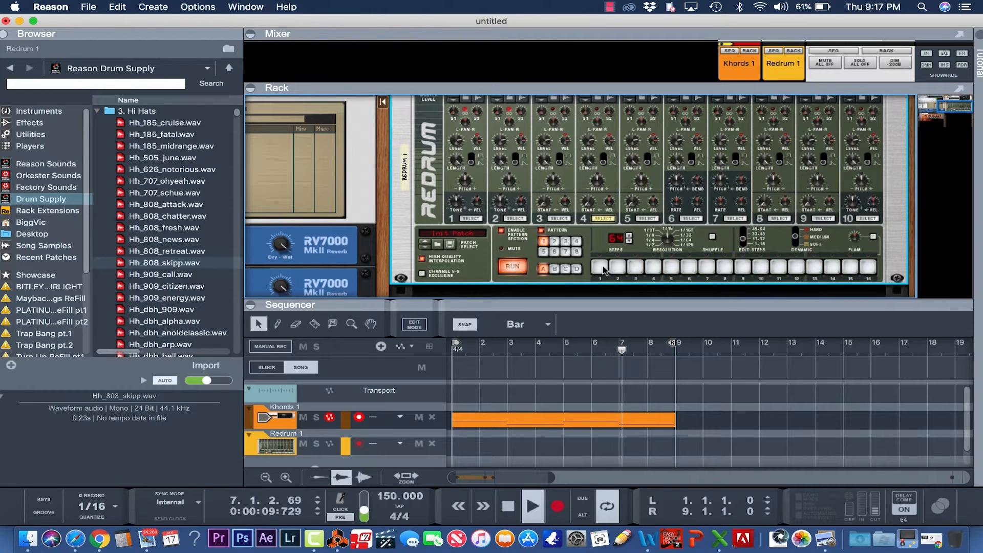
left_click(635, 267)
left_click(670, 267)
left_click(706, 266)
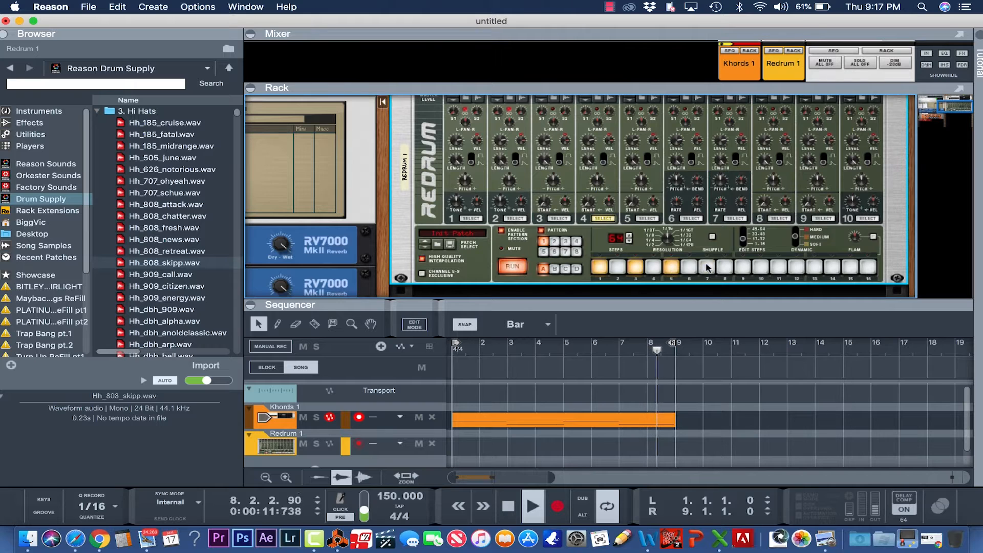
left_click(743, 267)
left_click(779, 267)
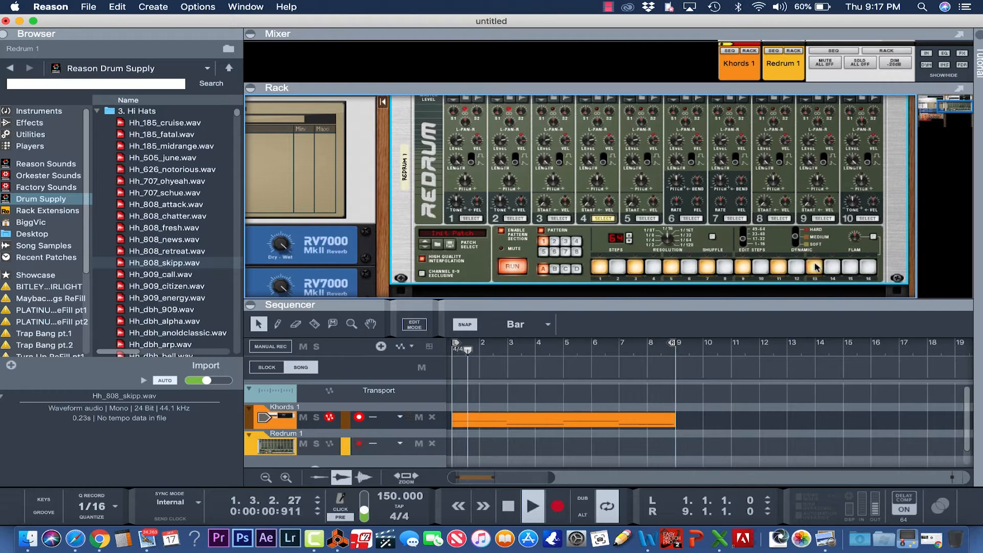
left_click(851, 267)
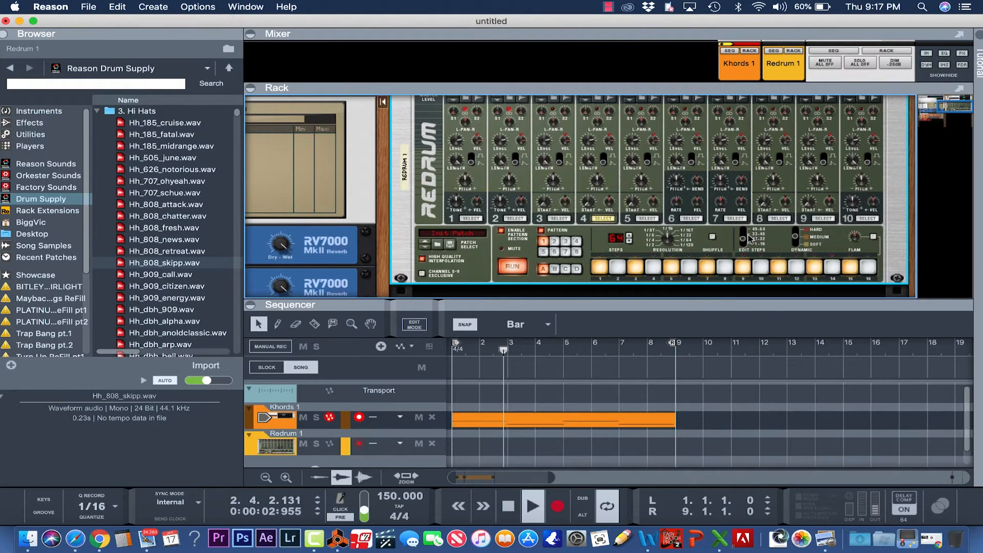
Switch the edit steps to 33-48 and program hi-hat hits on every odd step
left_click(744, 236)
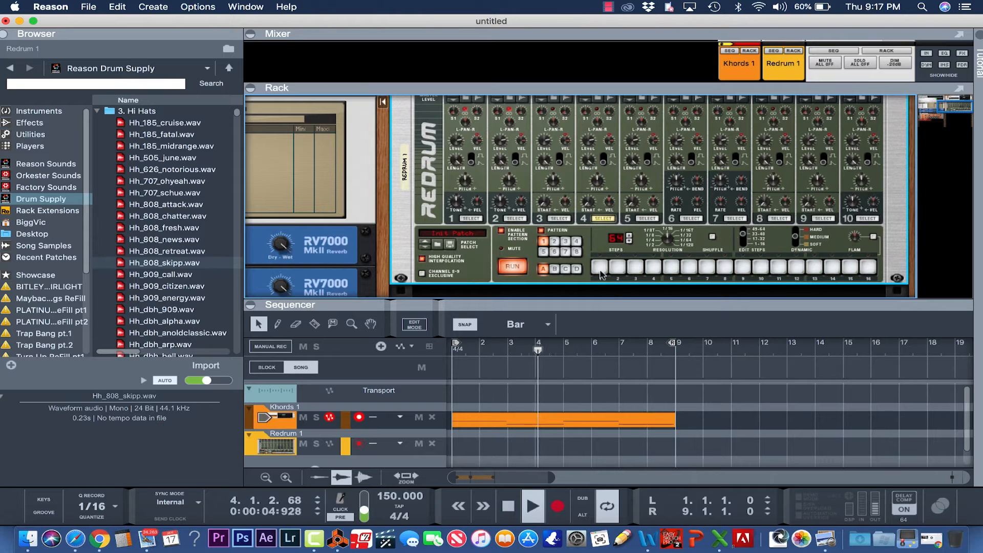
left_click(635, 267)
left_click(671, 267)
left_click(707, 266)
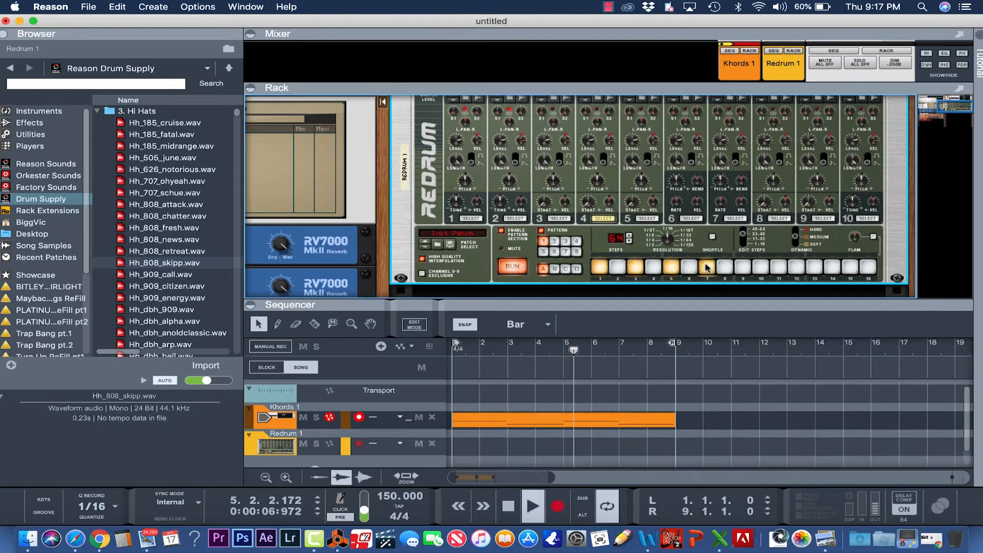
left_click(742, 267)
left_click(779, 267)
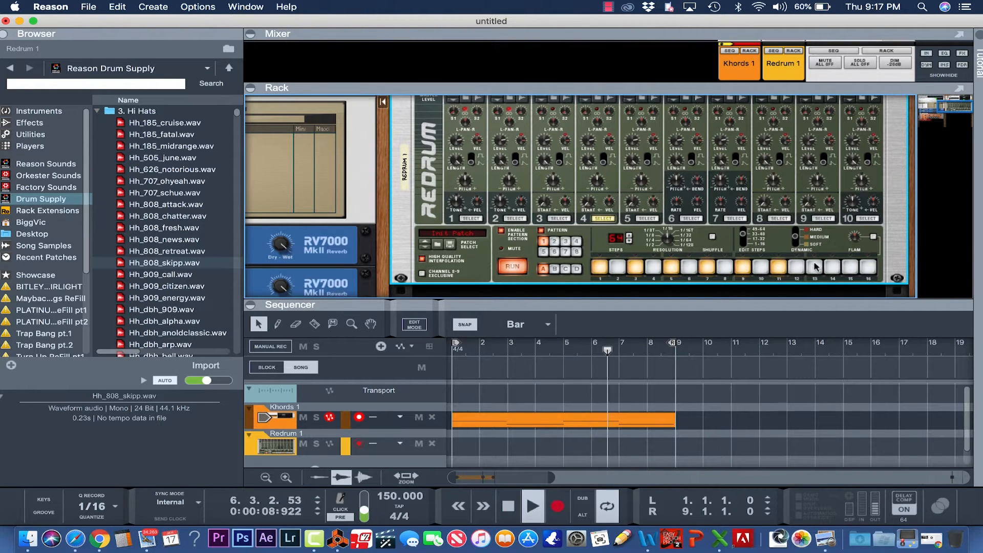
Switch the edit steps to 49-64 and program hi-hat hits on every odd step
left_click(743, 230)
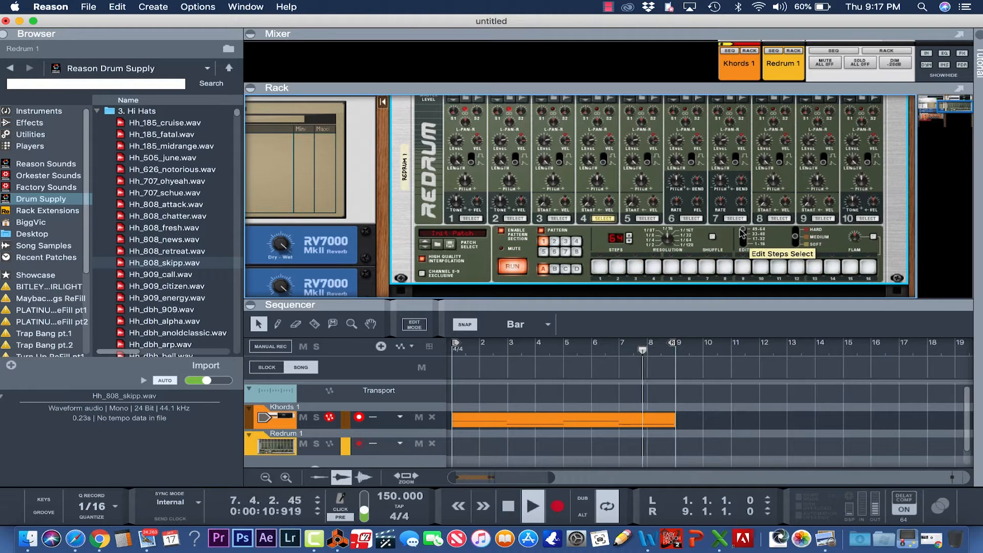
left_click(601, 270)
left_click(635, 267)
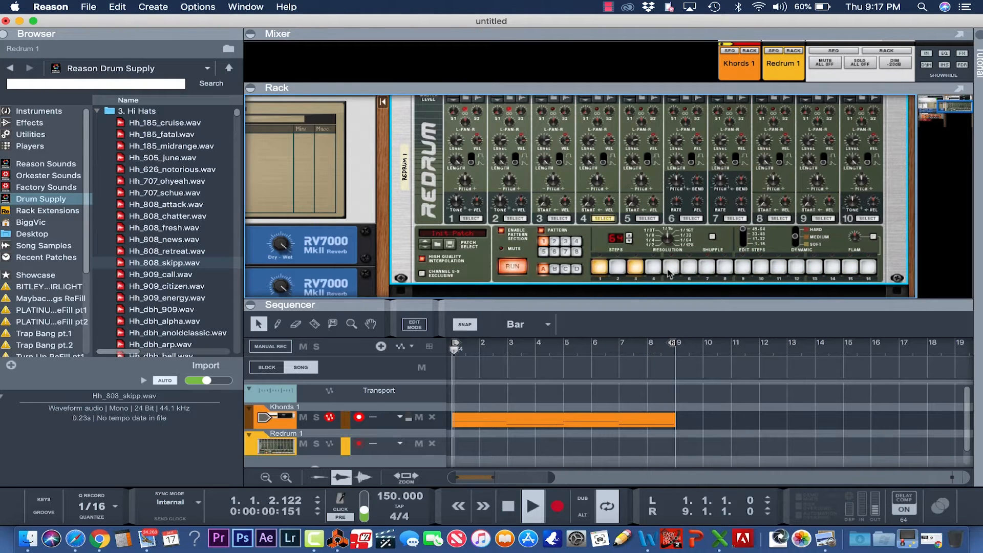
left_click(671, 267)
left_click(707, 267)
left_click(742, 266)
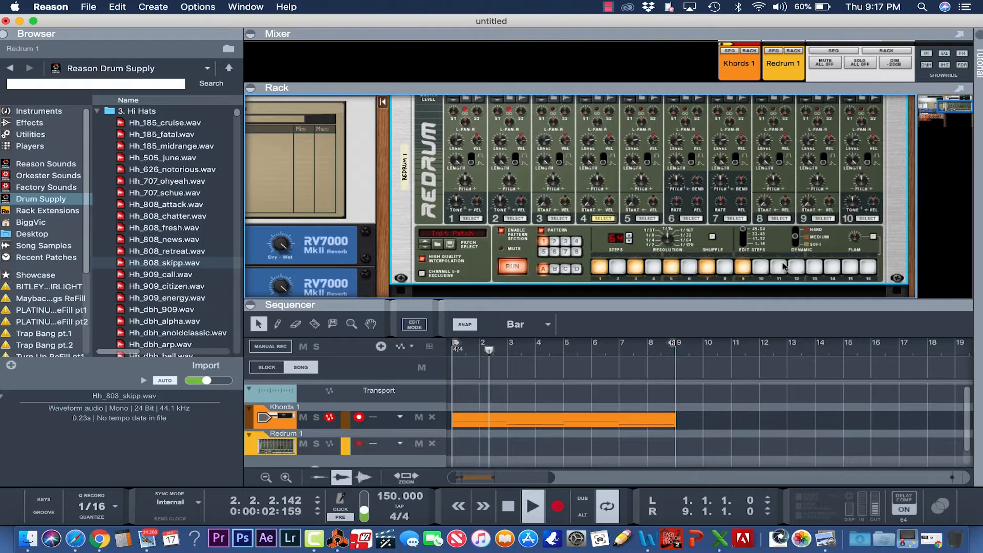
left_click(778, 266)
left_click(815, 267)
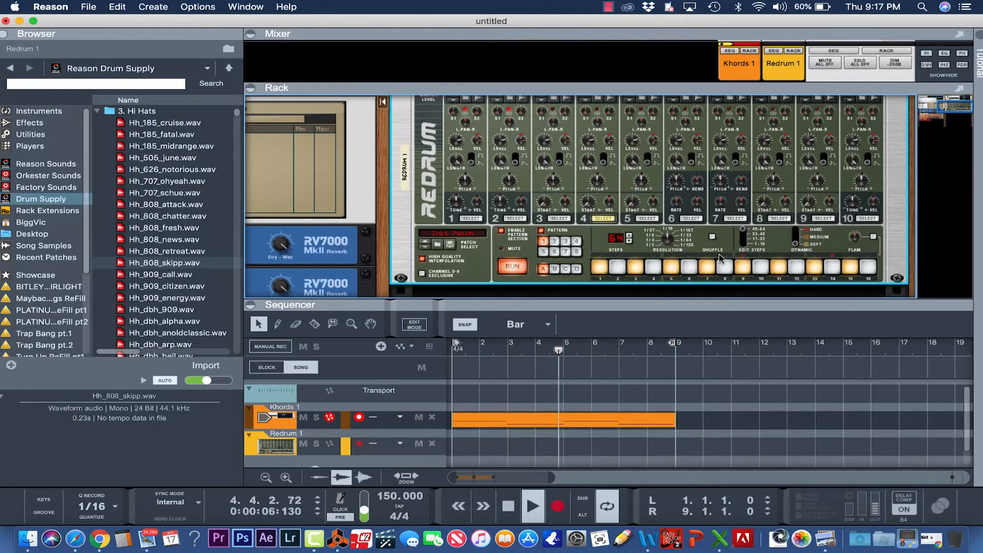
Change alternate hi-hat hits to Soft dynamic in all four step ranges, then return the Dynamic setting to Medium
left_click(705, 267)
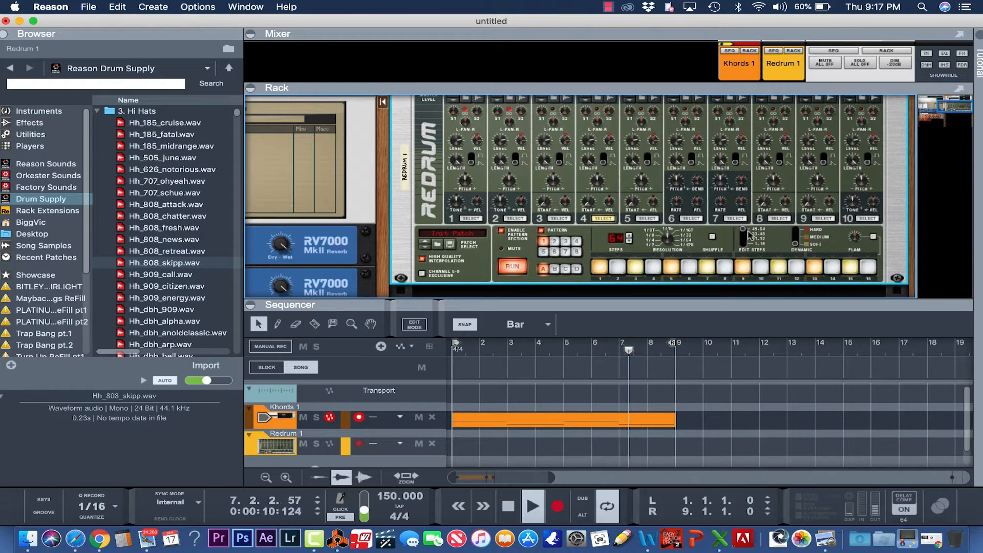
left_click(748, 234)
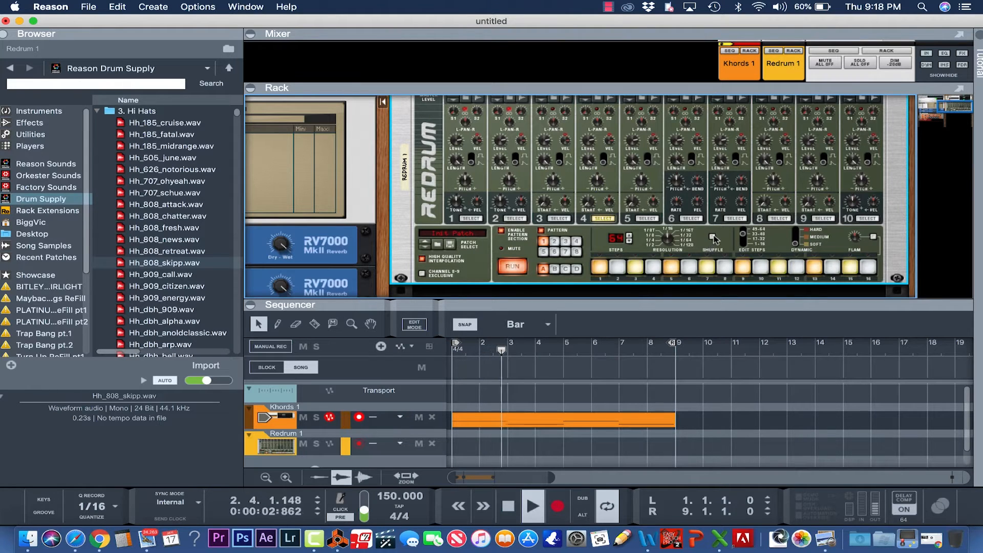
left_click(743, 241)
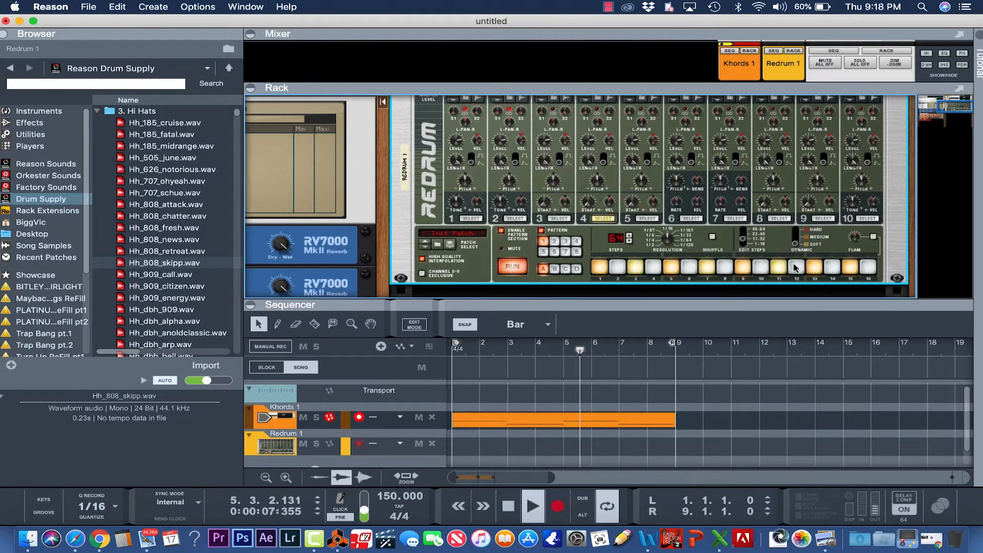
left_click(744, 243)
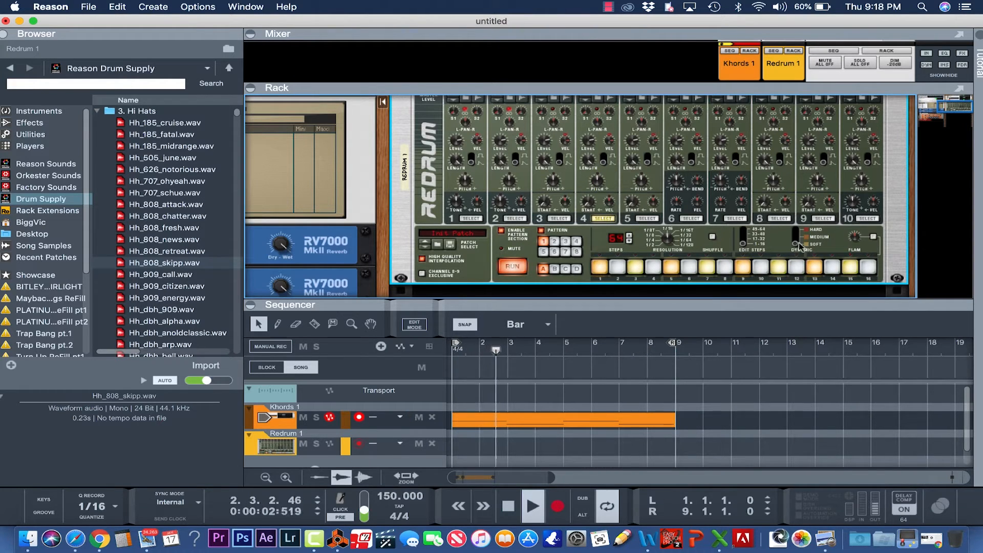
left_click_drag(798, 242, 798, 236)
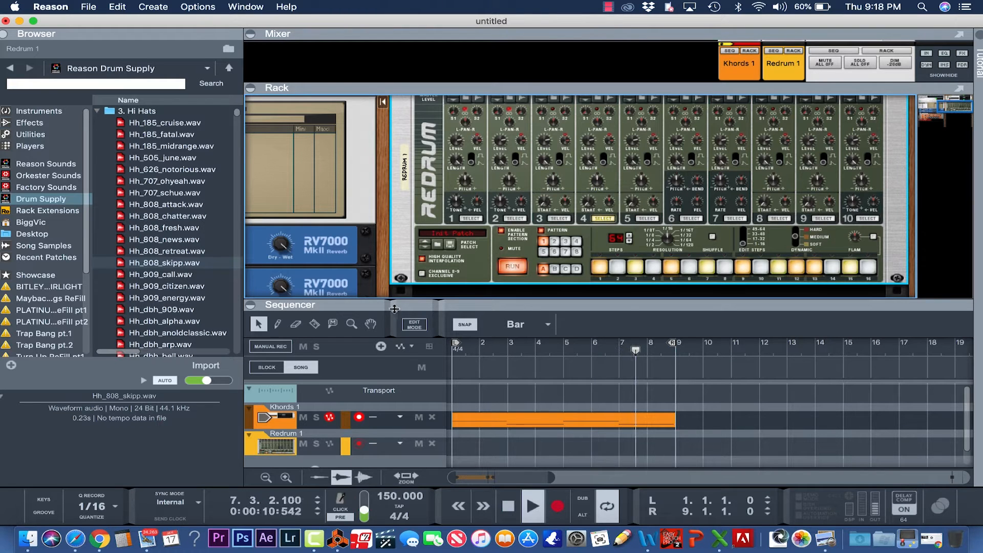
scroll(461, 256, "up", 3)
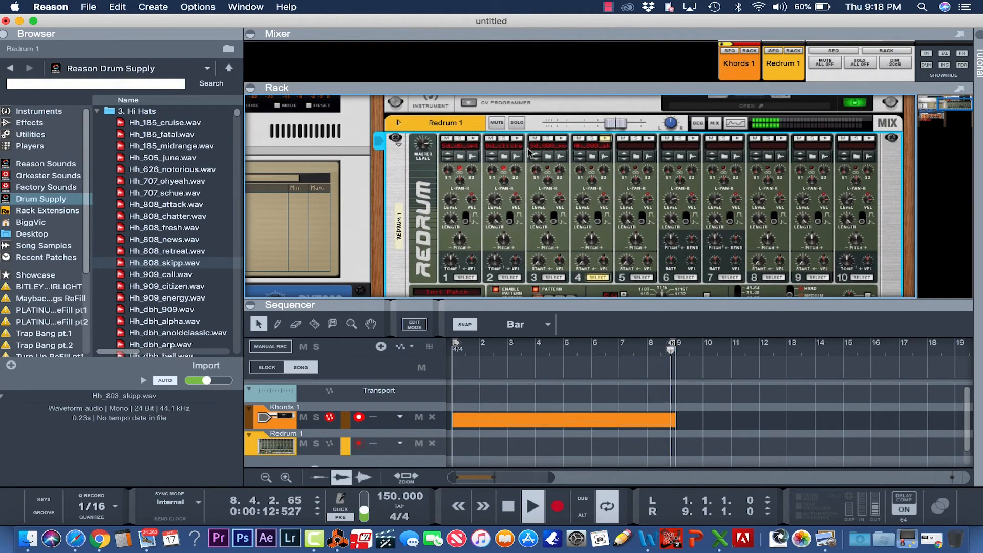
key("XF86AudioLowerVolume")
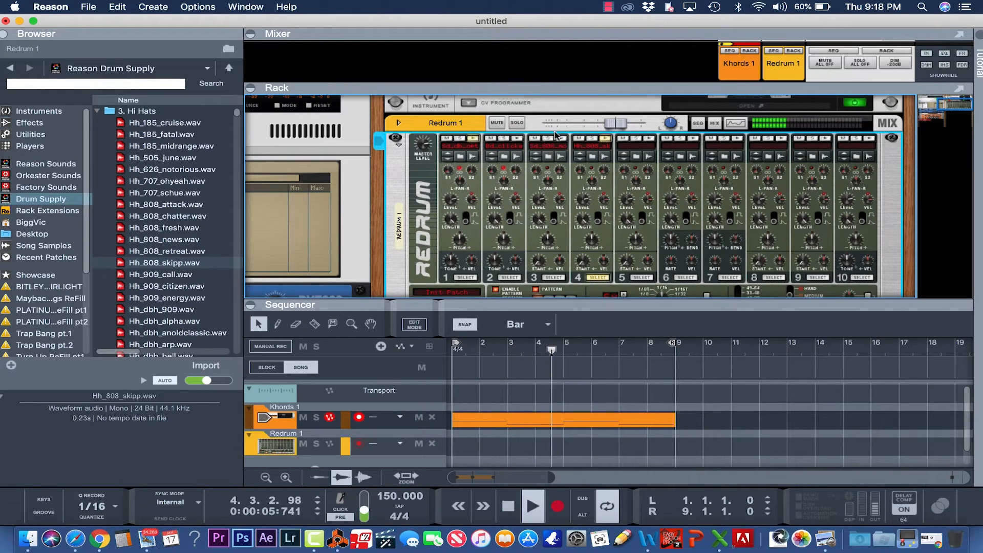
scroll(561, 210, "down", 3)
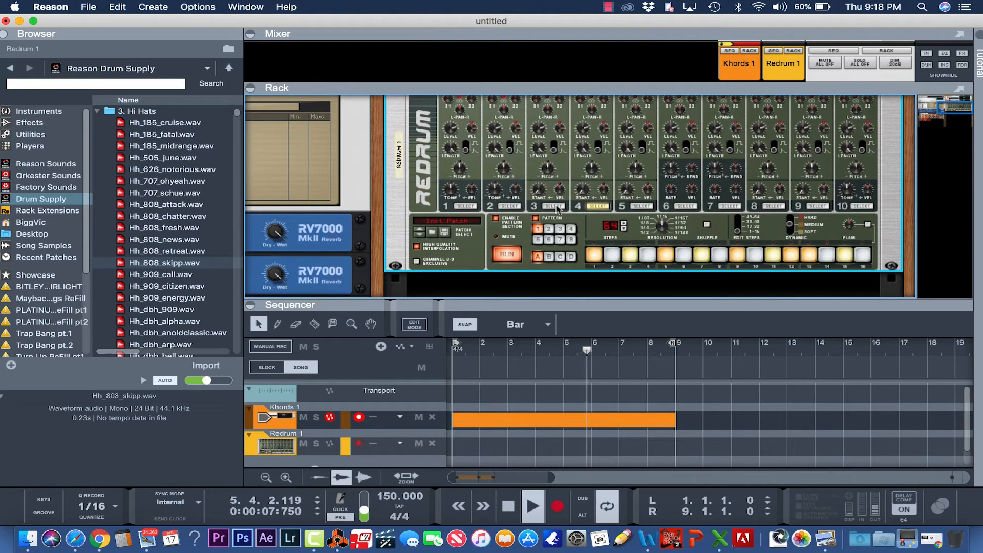
left_click(737, 255)
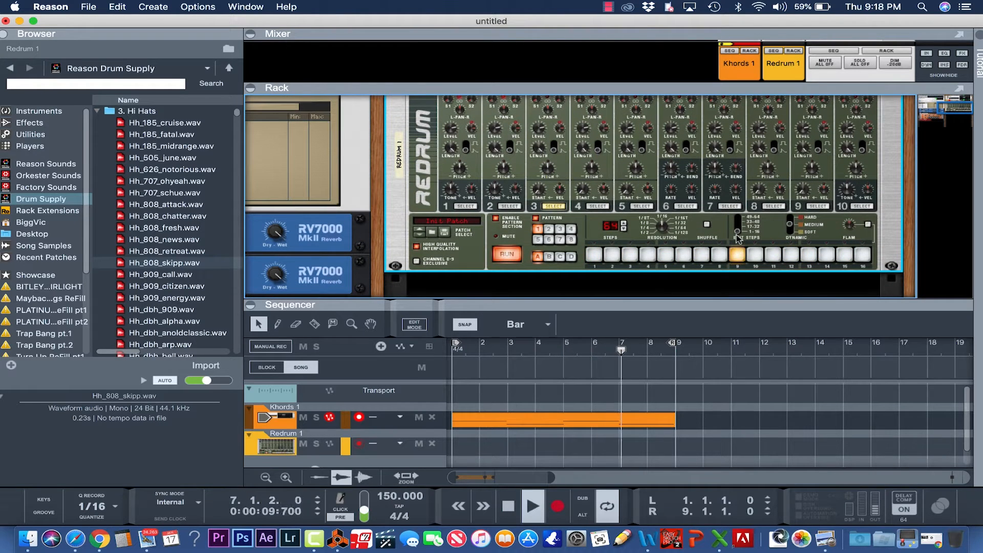
left_click(737, 227)
left_click(738, 255)
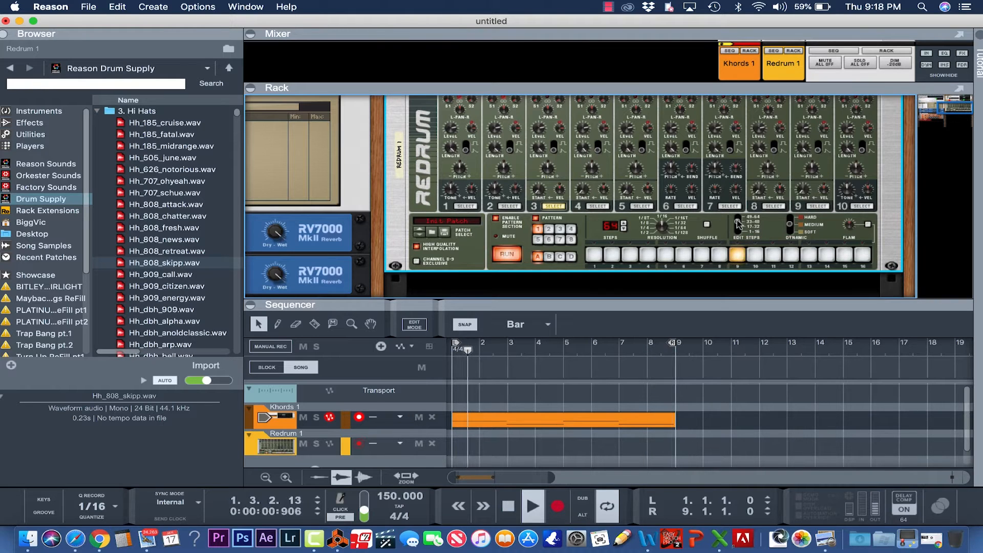
left_click(737, 216)
left_click(737, 255)
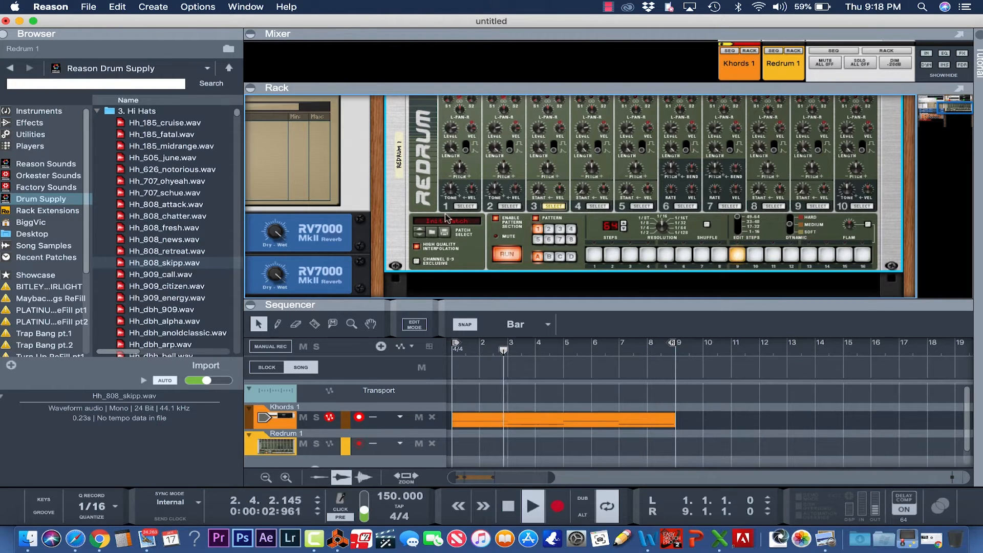
left_click(461, 206)
scroll(590, 222, "up", 3)
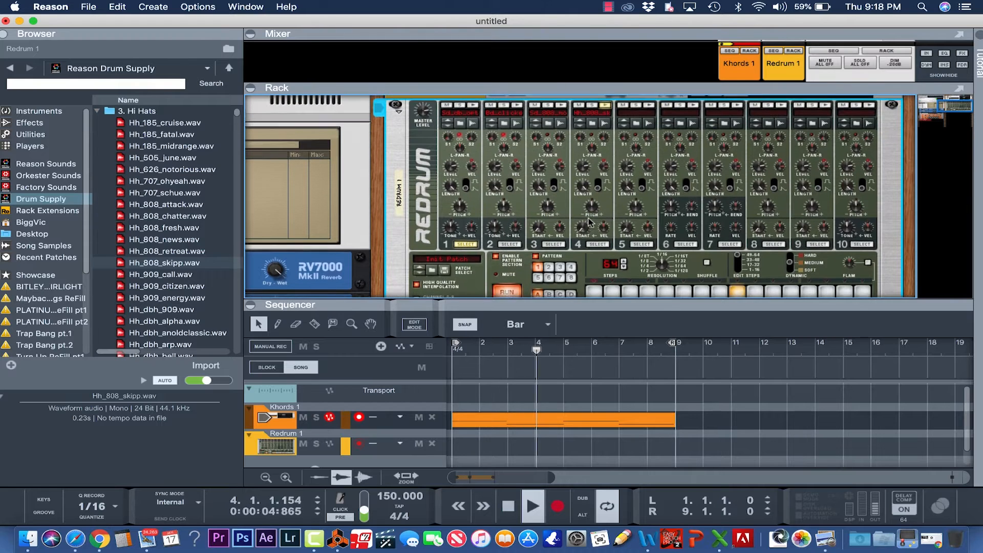
left_click(507, 249)
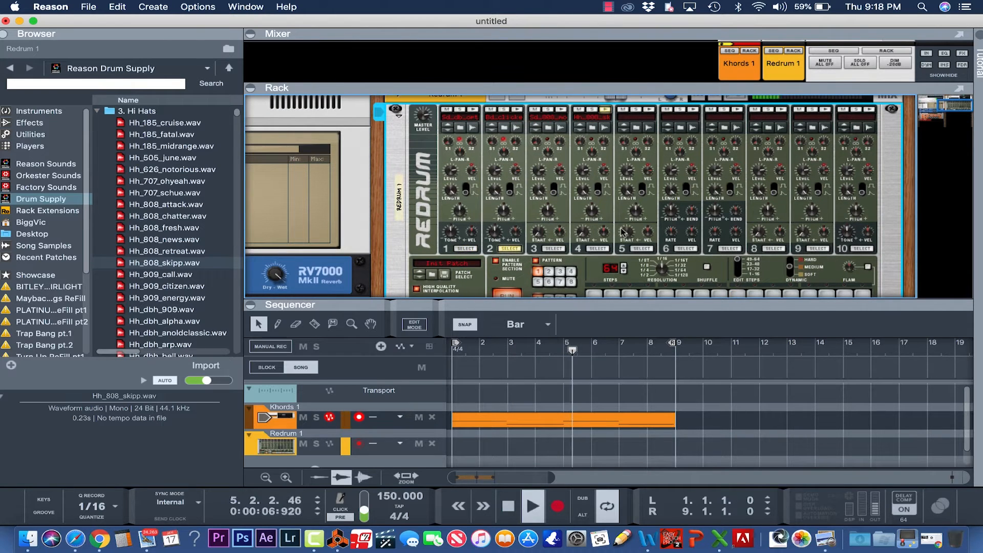
scroll(623, 231, "down", 3)
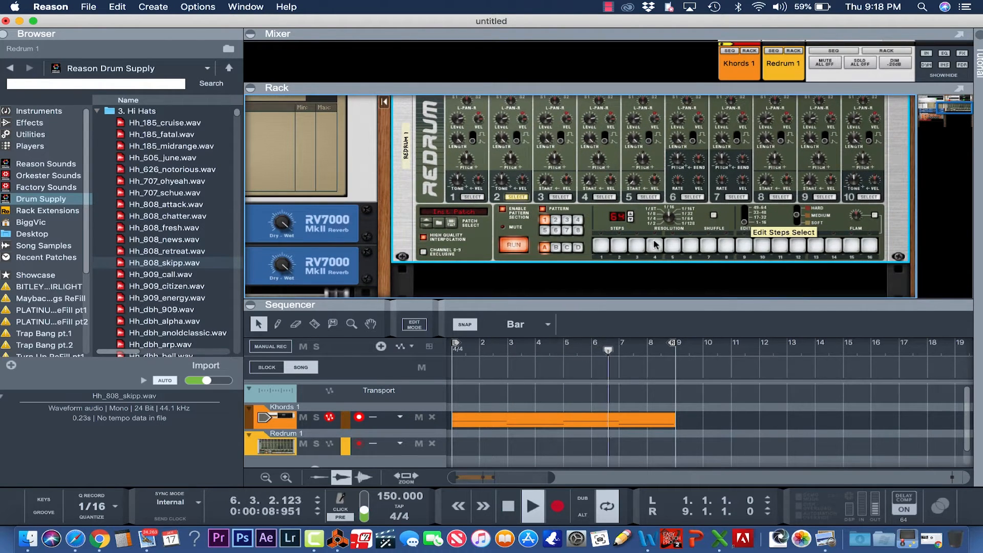
left_click(601, 247)
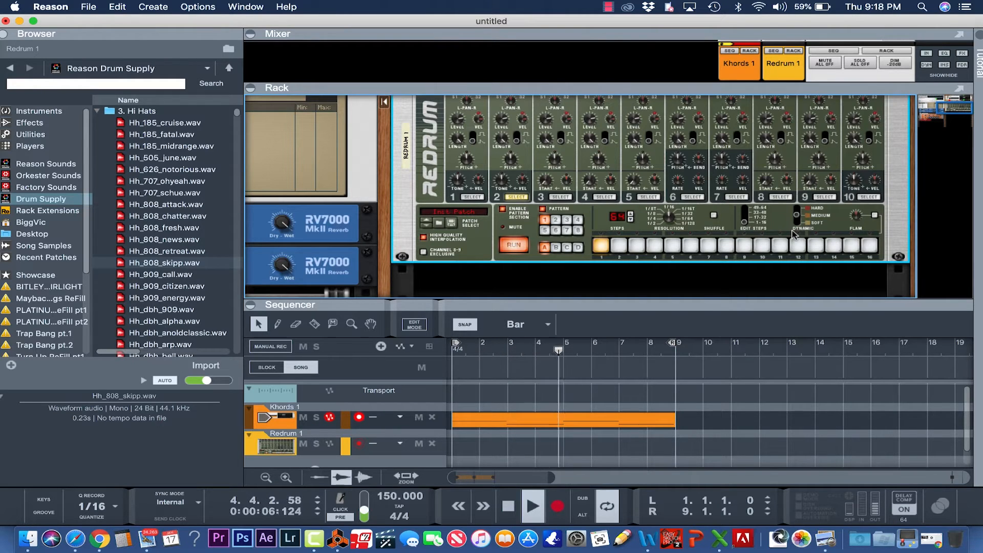
left_click(851, 245)
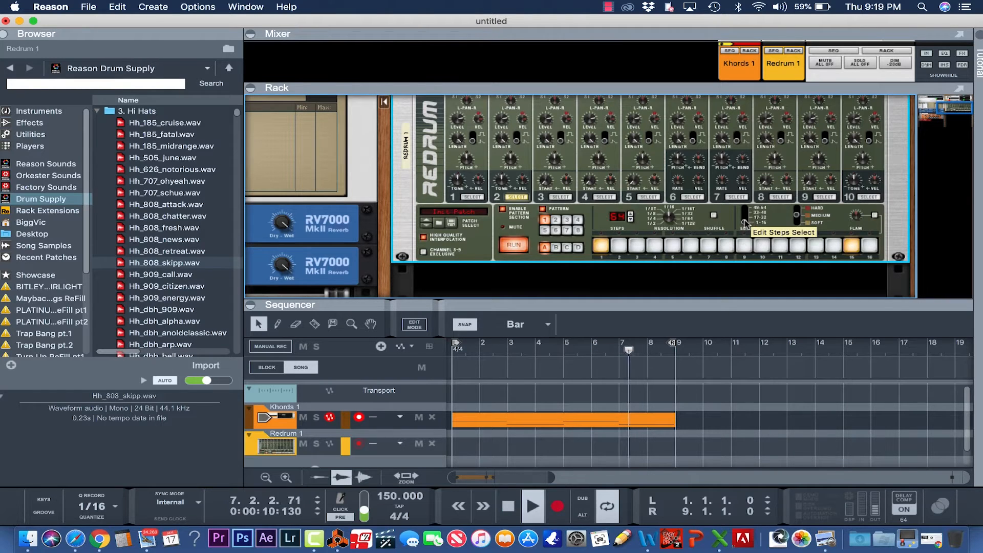
Switch the edit steps to 17-32 and program channel 2 hits on steps 3, 7 and 15
left_click(745, 220)
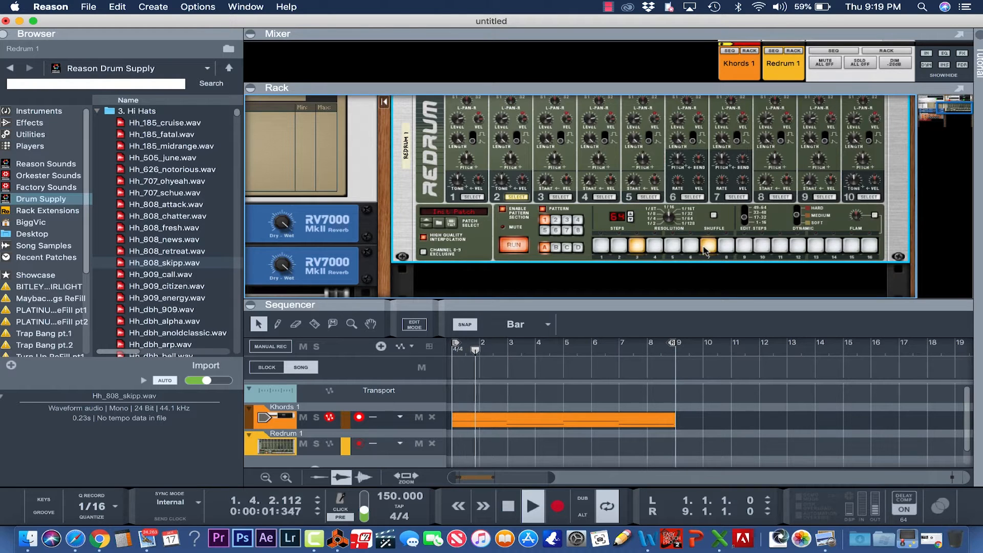
left_click(702, 248)
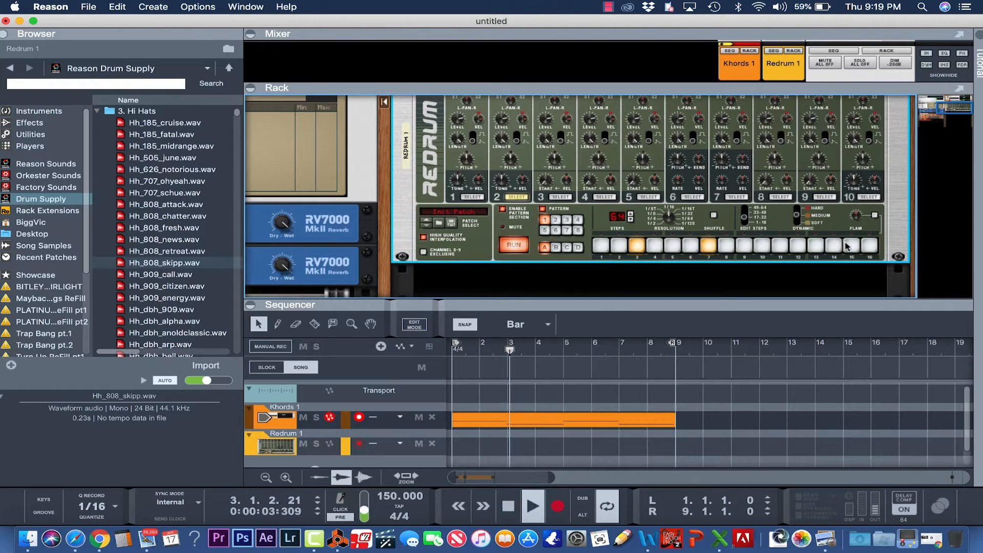
left_click(848, 247)
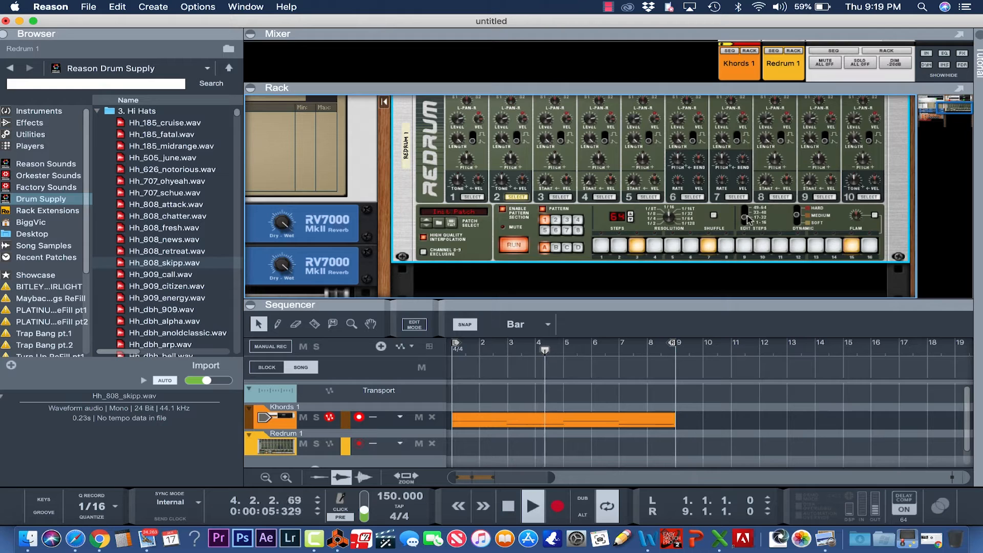
Switch the edit steps to 33-48 and program channel 2 hits on steps 1 and 15
left_click(746, 217)
left_click(602, 247)
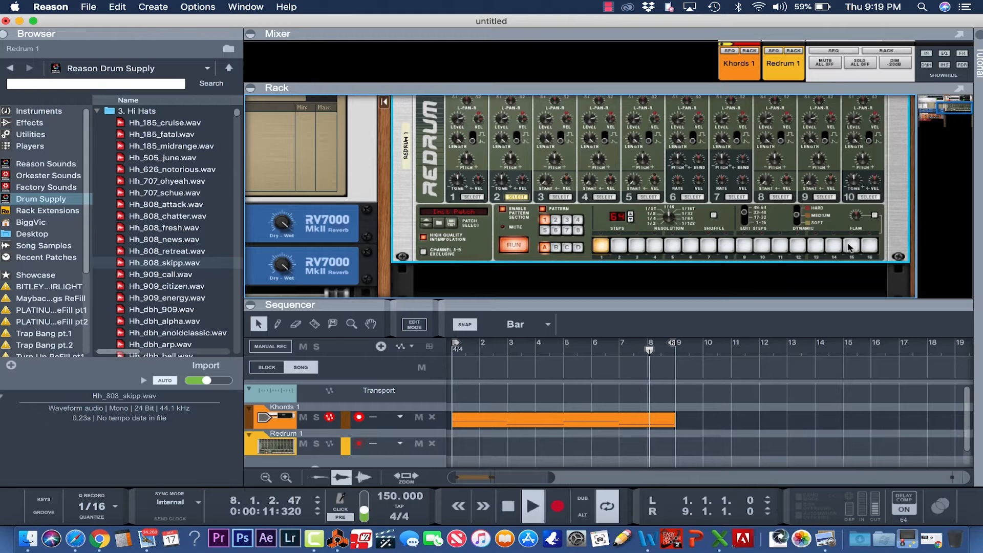
left_click(850, 245)
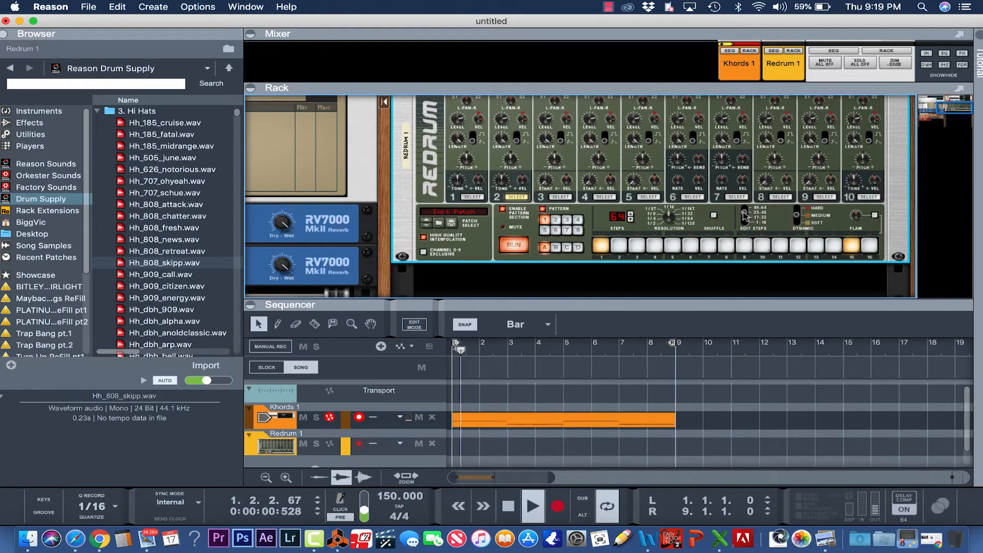
Switch the edit steps to 49-64 and program channel 2 hits on steps 3, 7, 12, 13 and 15
left_click(743, 215)
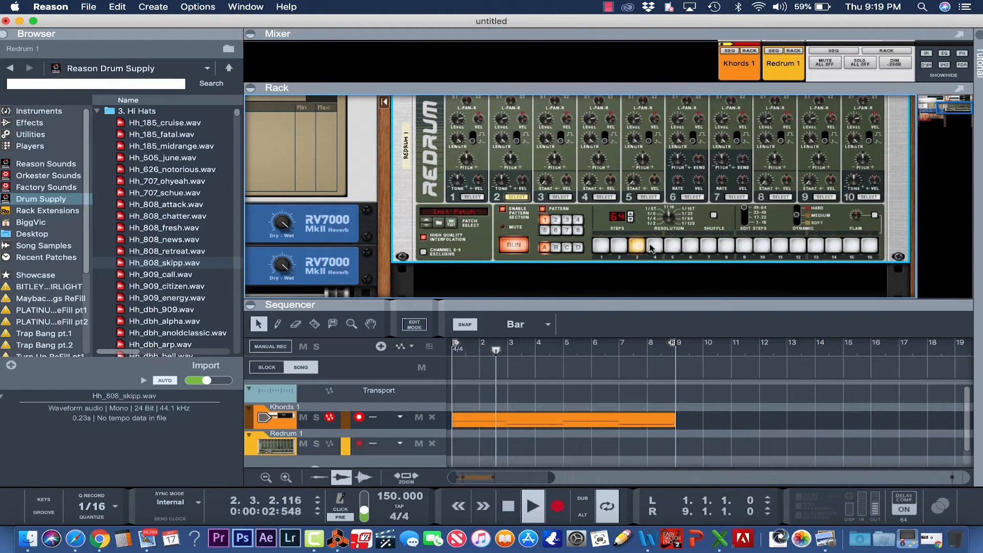
left_click(709, 246)
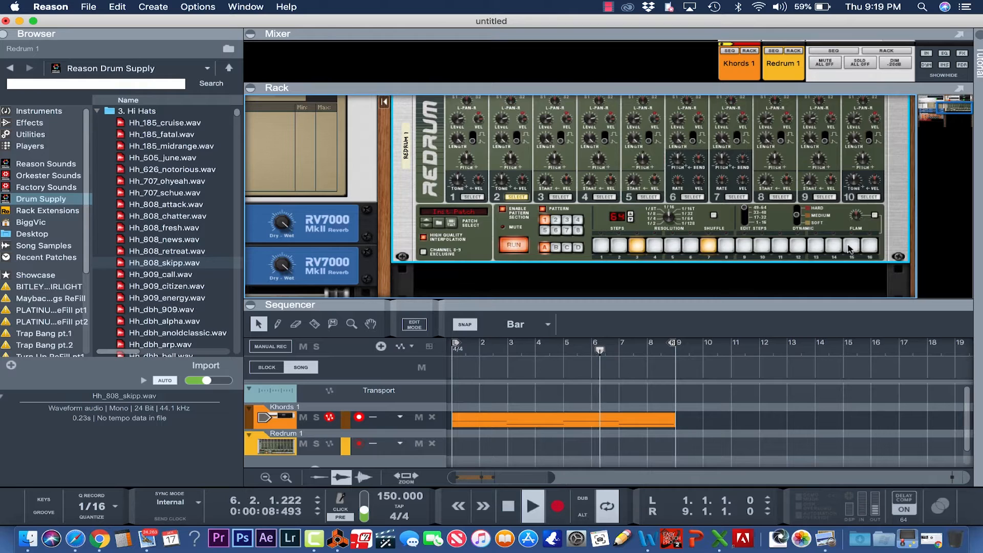
left_click(849, 246)
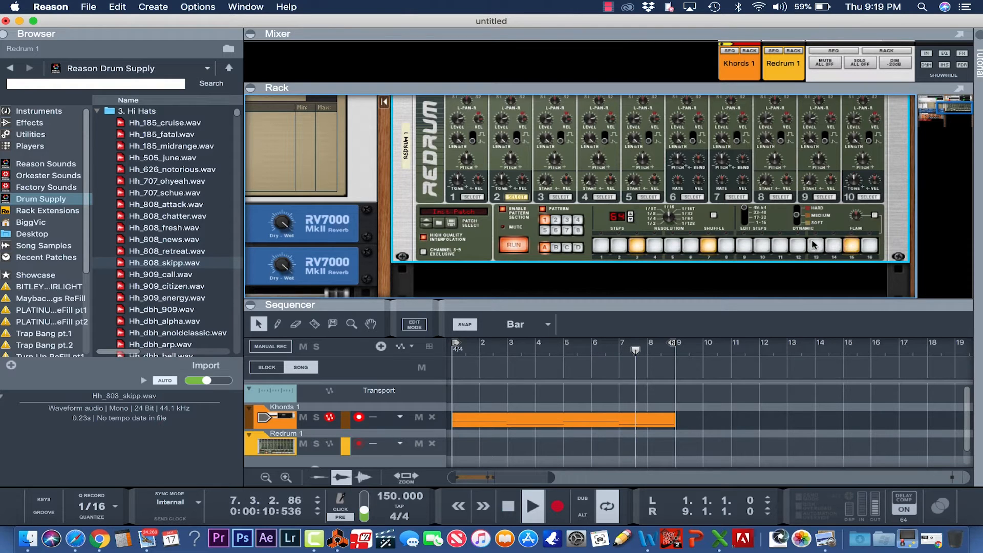
left_click(799, 247)
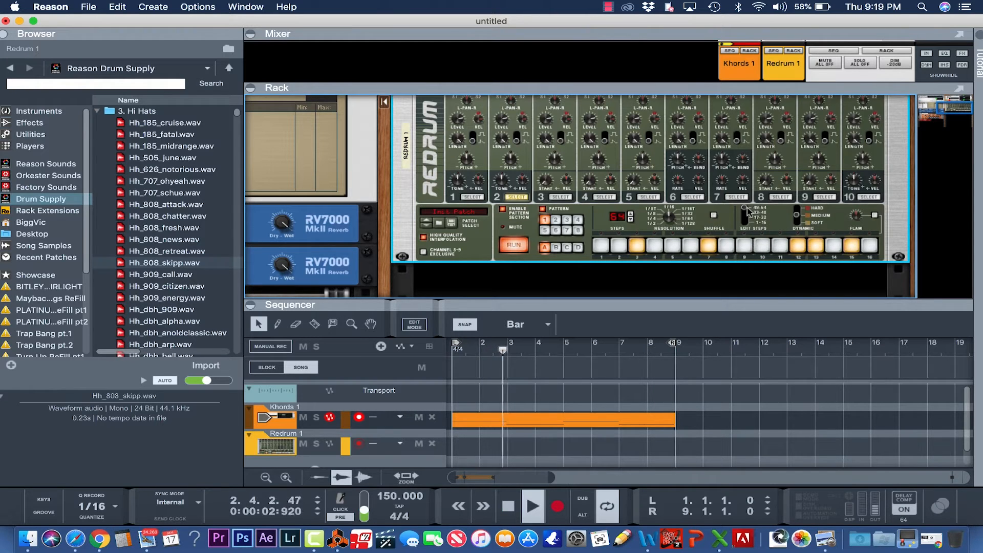
Return the edit steps to 1-16 and add a channel 2 hit on step 7
left_click_drag(748, 211, 746, 233)
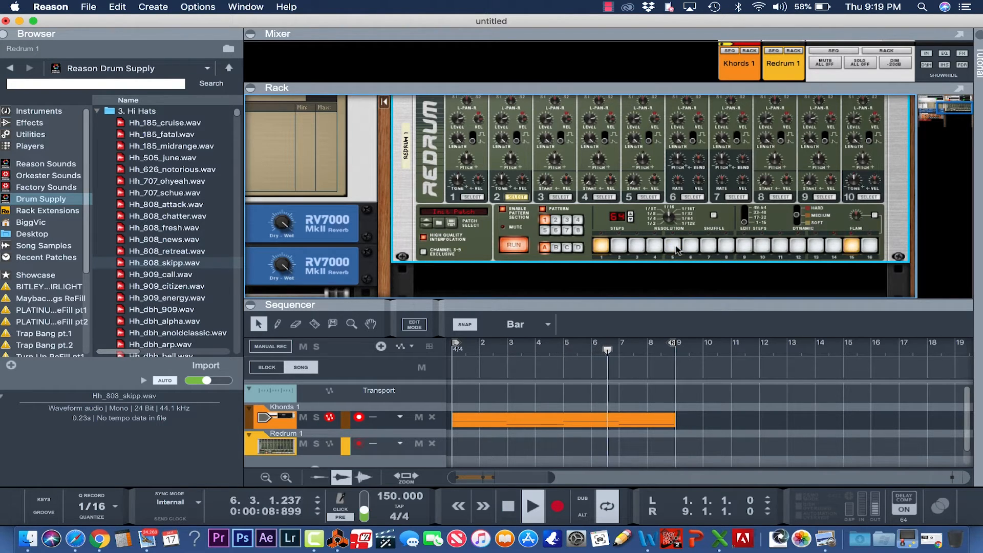
left_click(674, 246)
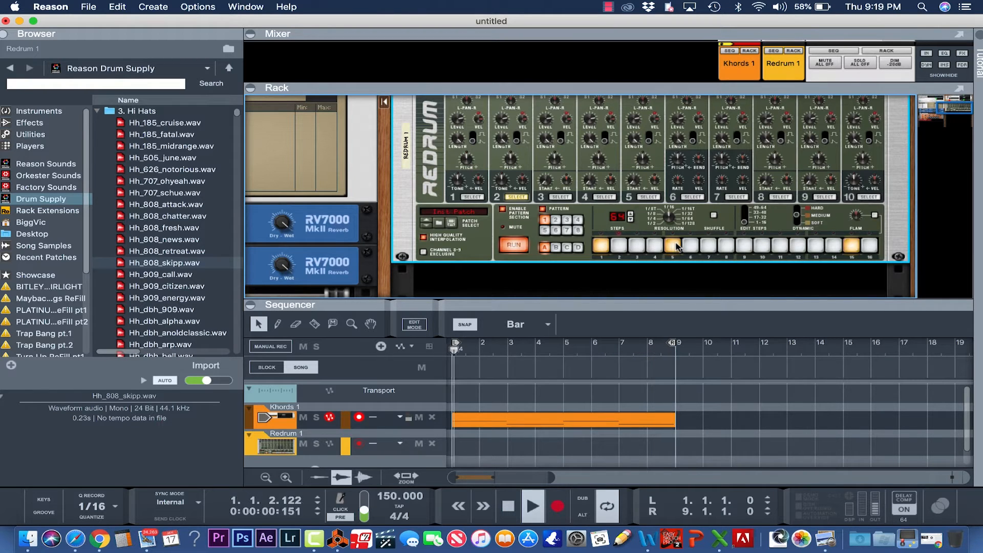
left_click(674, 246)
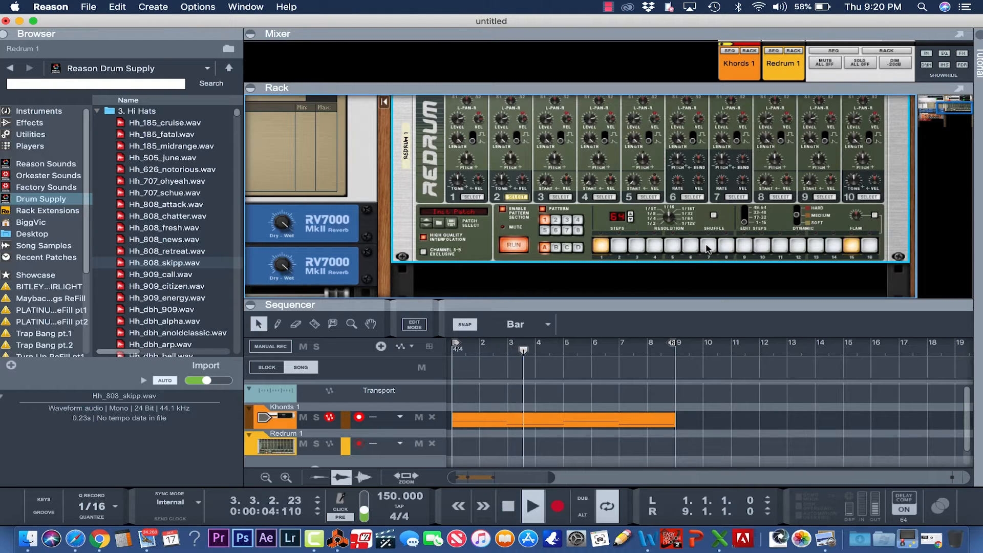
left_click(708, 246)
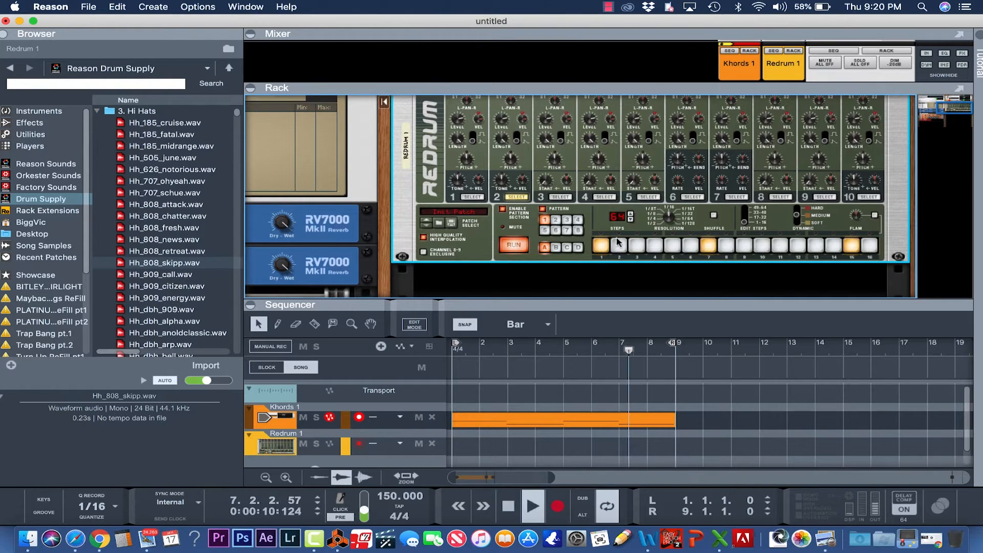
key("XF86AudioRaiseVolume")
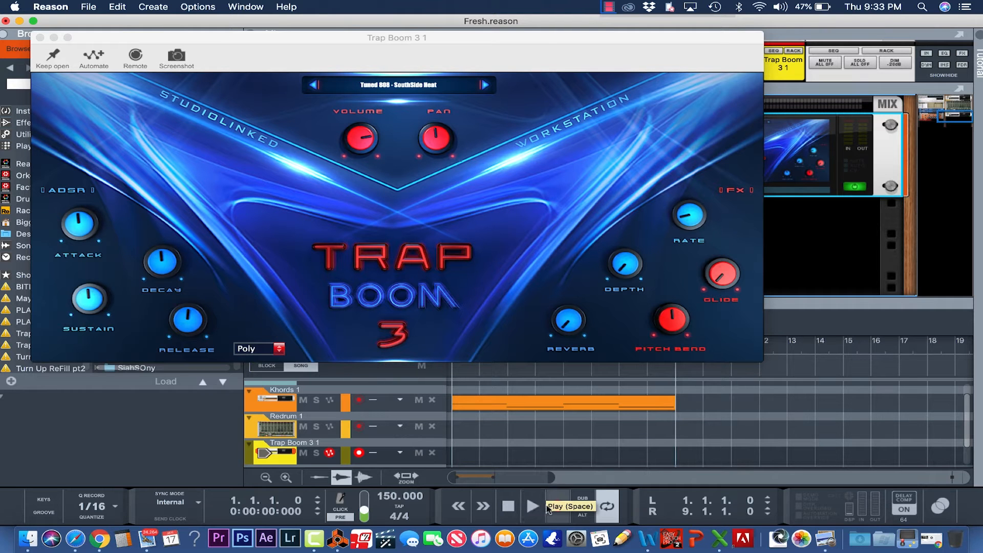
Record an eight-bar Tuned 808 part on the Trap Boom 3 1 track and quantize the recorded clip
left_click(566, 508)
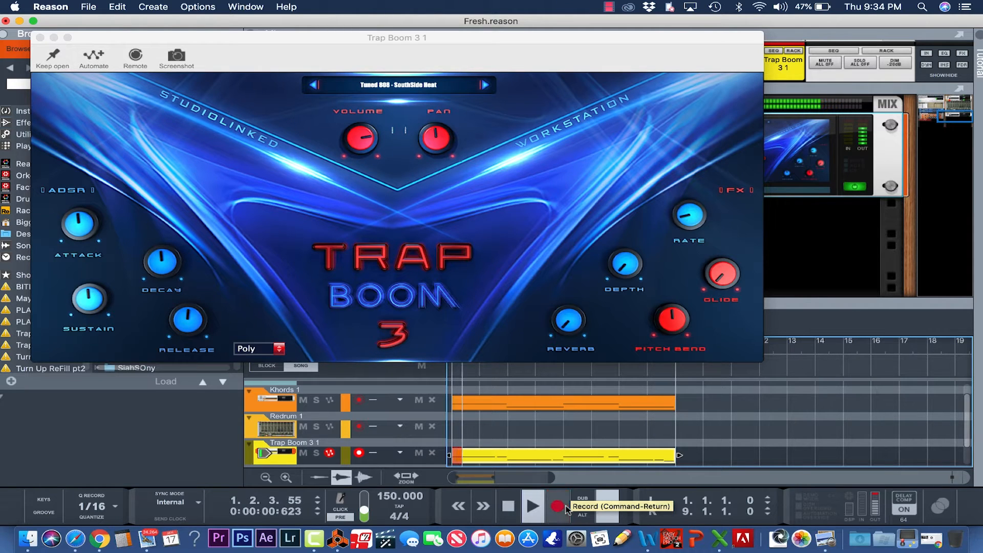
right_click(570, 456)
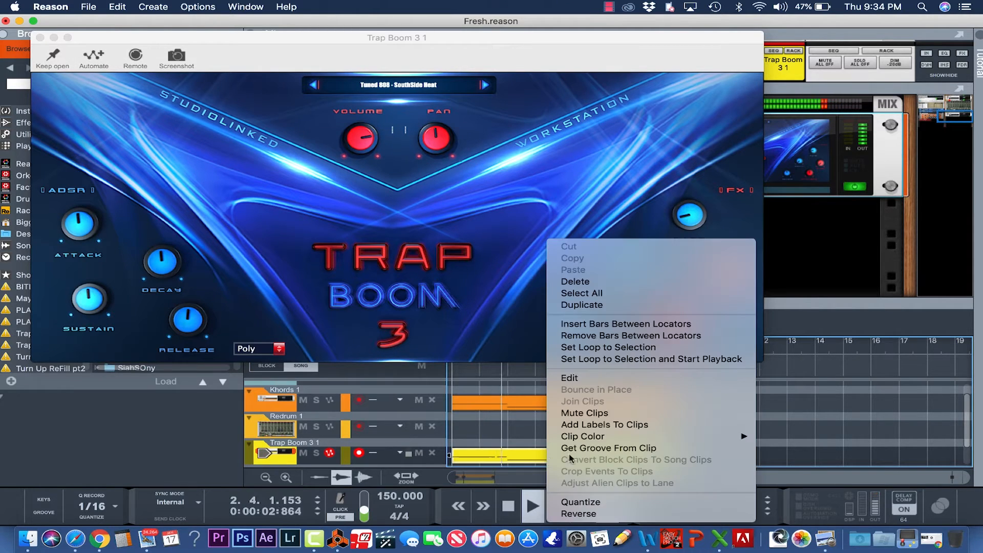
left_click(573, 502)
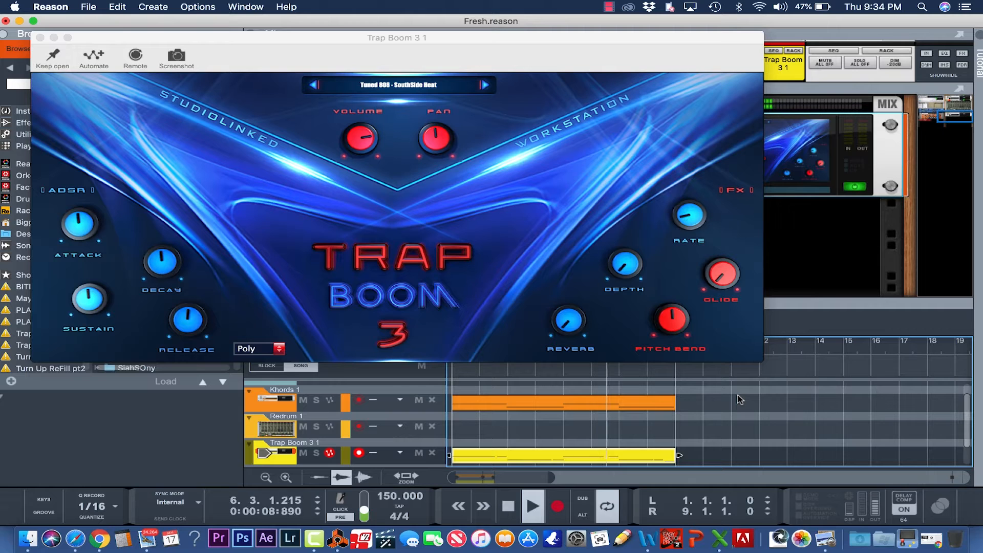
Close the Trap Boom 3 window, enlarge the mixer area and lower the Trap Boom 3 1 channel's level to slightly below -3 dB
left_click(39, 37)
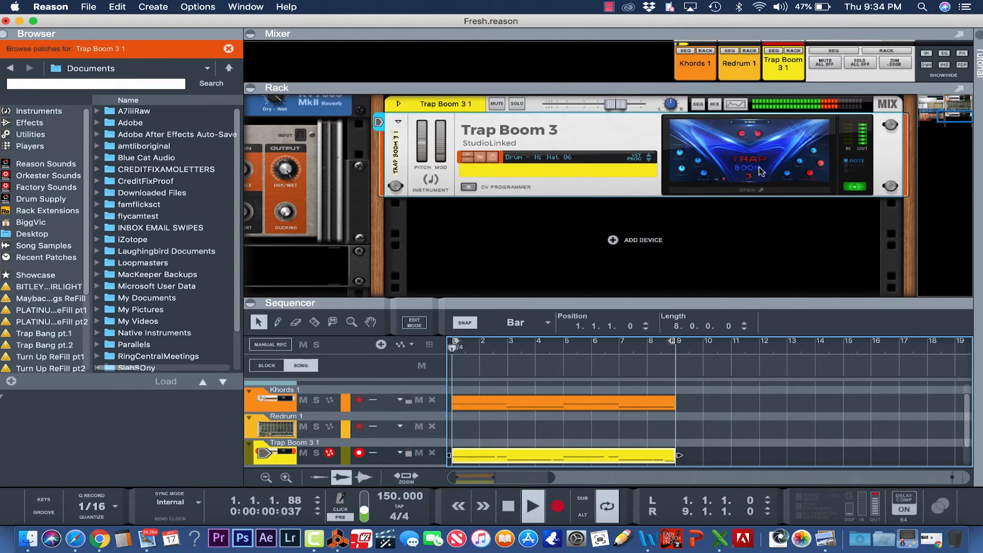
left_click_drag(722, 88, 729, 230)
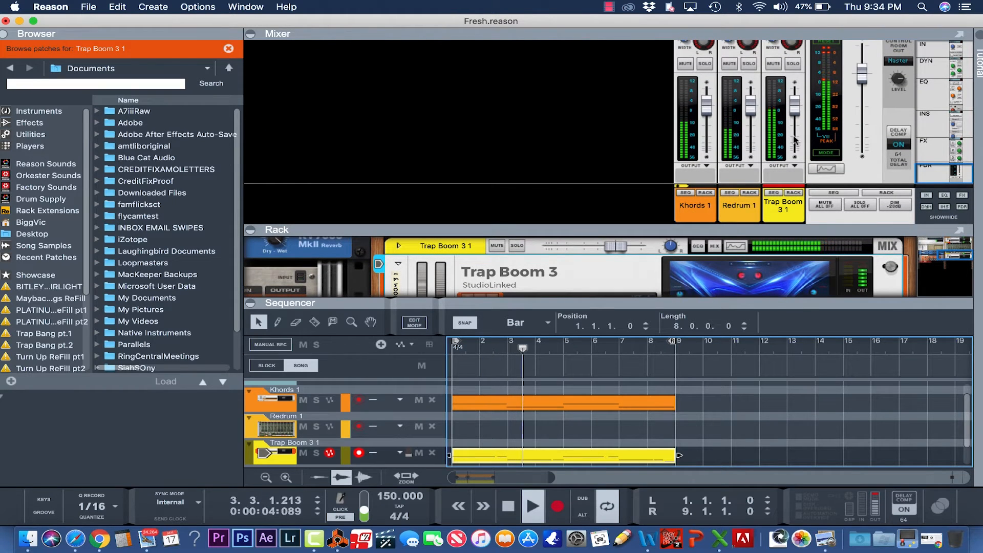
left_click(796, 119)
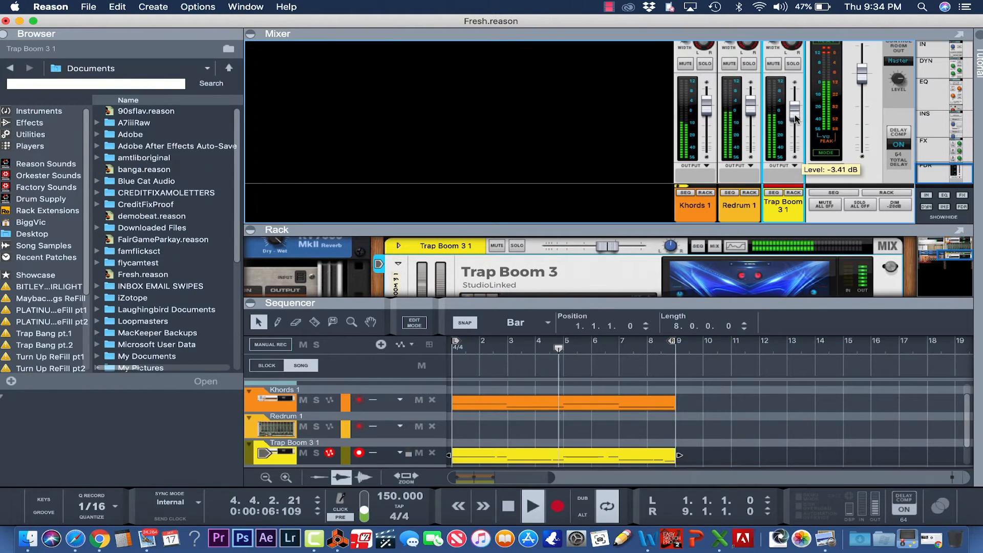
left_click_drag(796, 119, 795, 118)
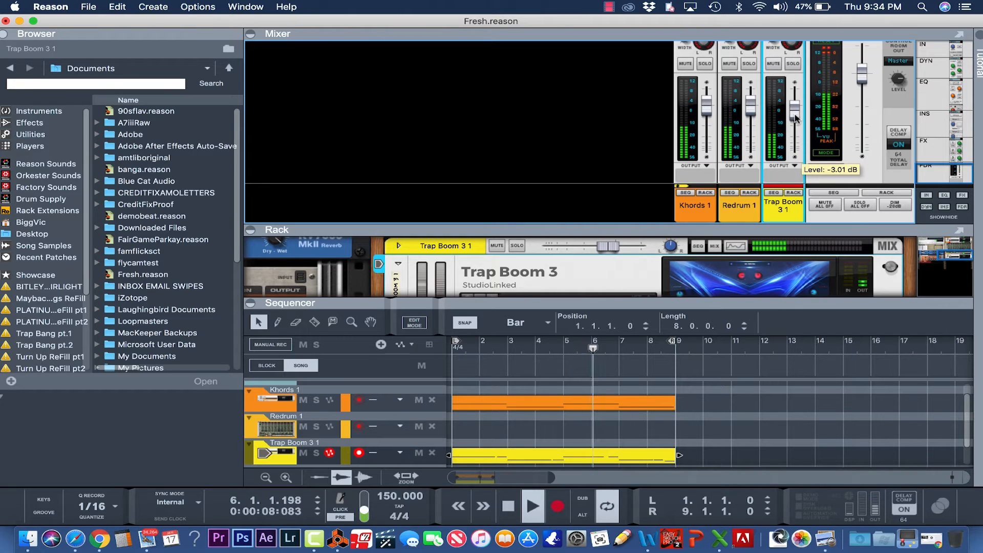
key("XF86AudioRaiseVolume")
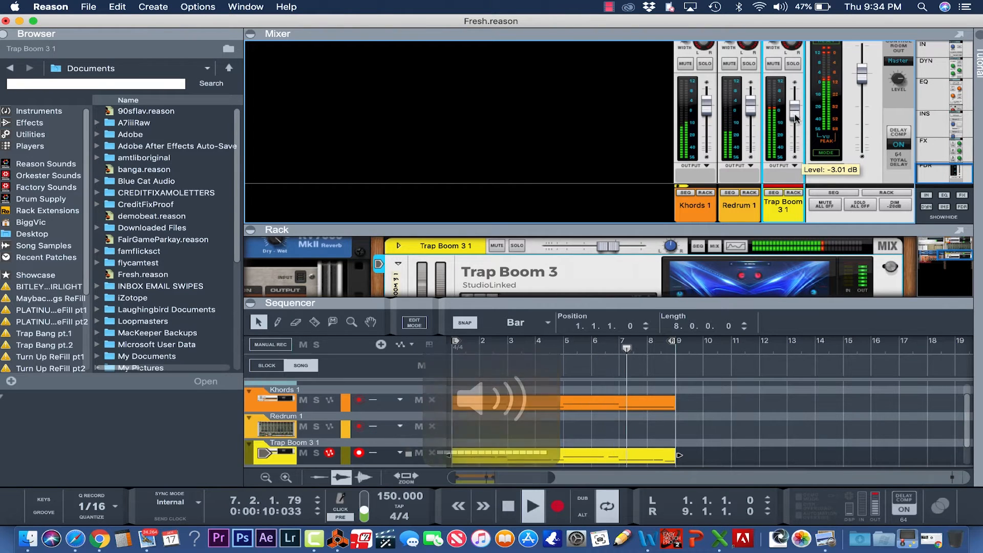
left_click_drag(795, 118, 796, 120)
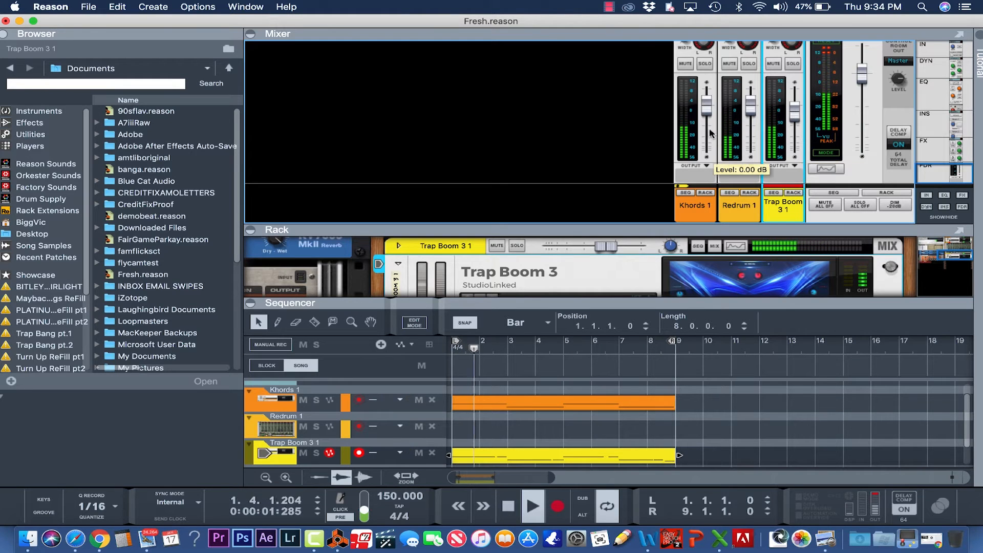
Solo the Khords 1 channel and enable its high-pass filter in the Spectrum EQ window, closing the window when done
left_click(704, 64)
scroll(694, 132, "up", 10)
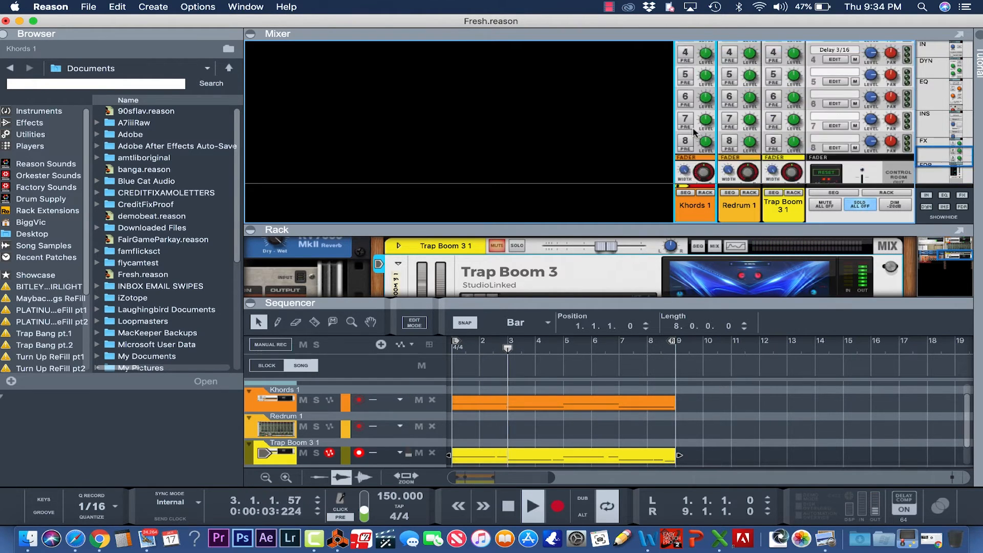
scroll(694, 132, "up", 8)
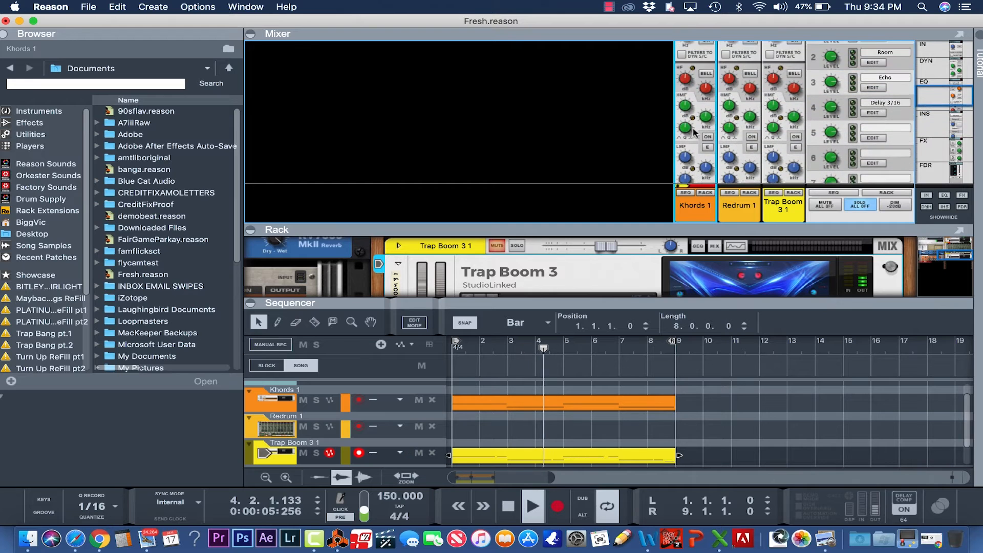
left_click(695, 109)
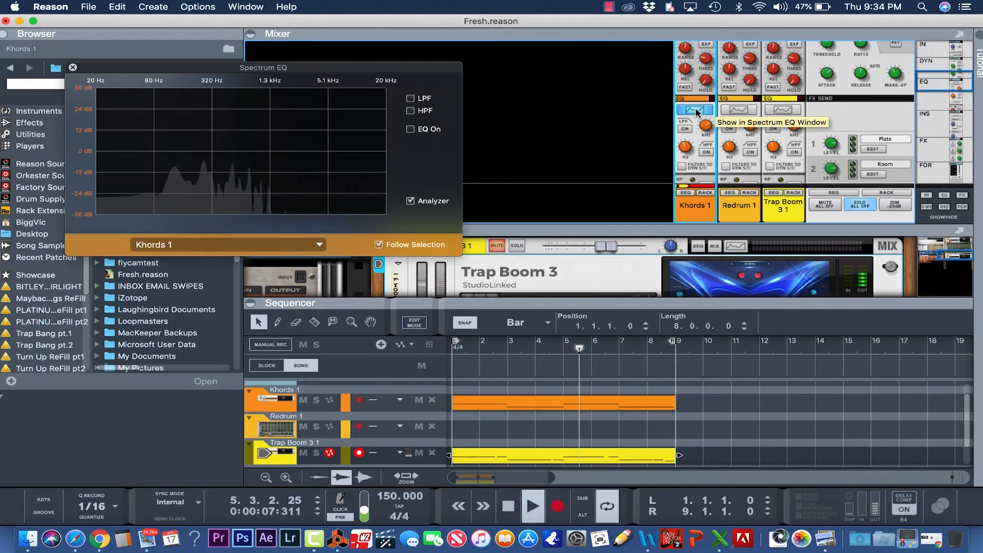
left_click(410, 110)
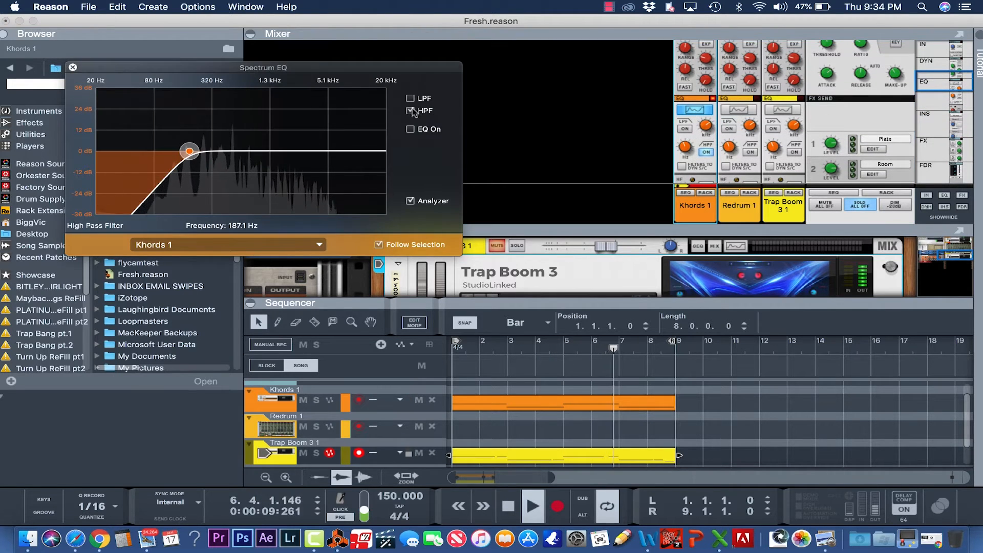
left_click(72, 68)
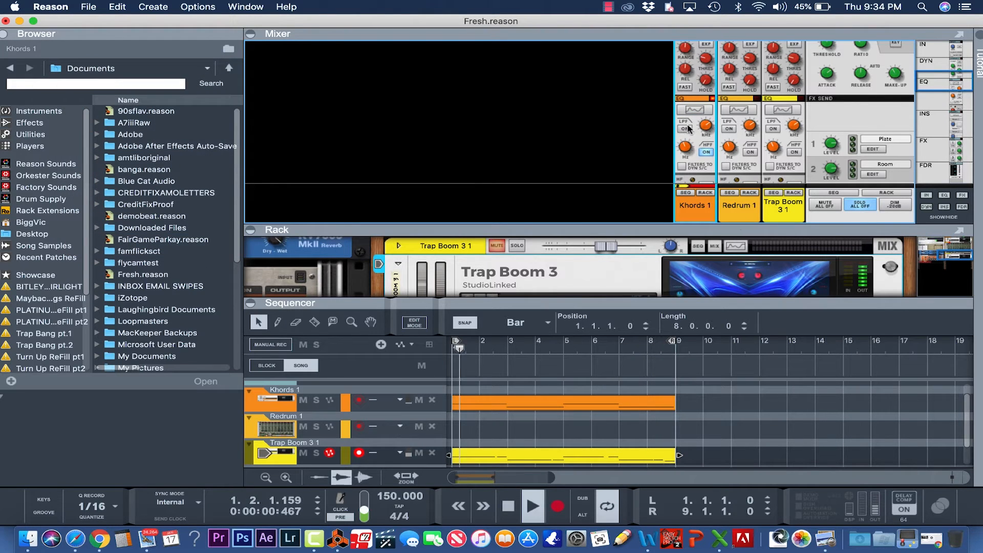
Turn off the Khords 1 solo and lower the Trap Boom 3 1 channel's level to -4.23 dB
scroll(705, 170, "down", 3)
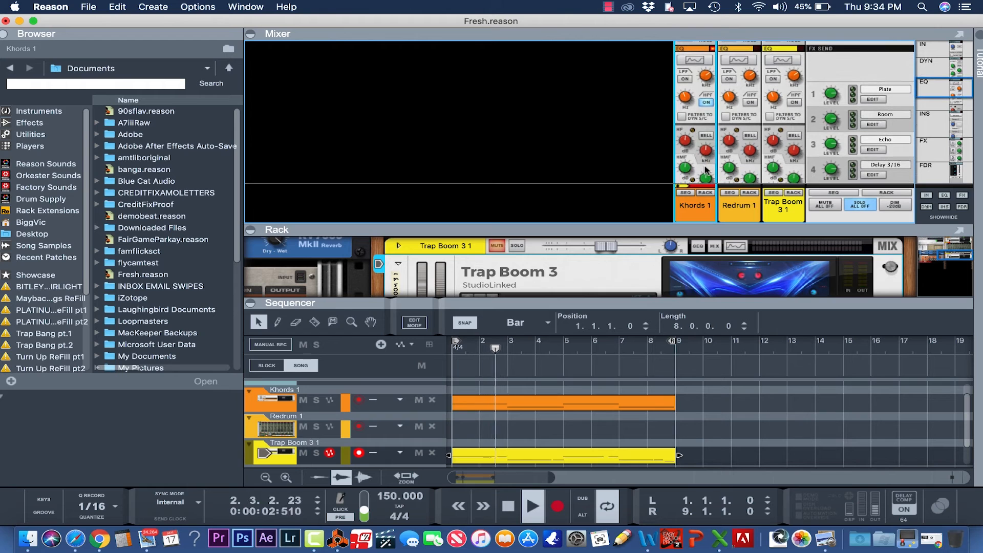
scroll(706, 170, "down", 10)
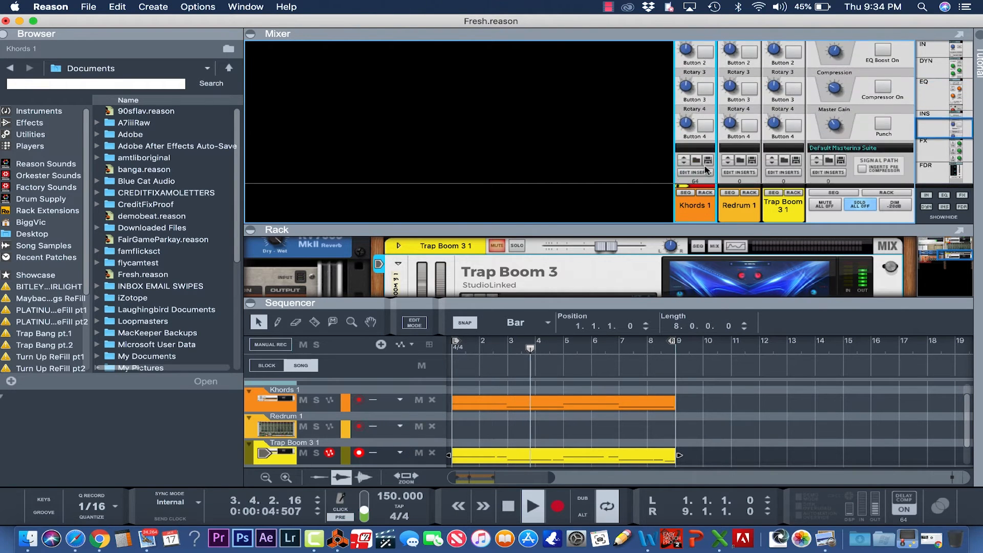
left_click(705, 64)
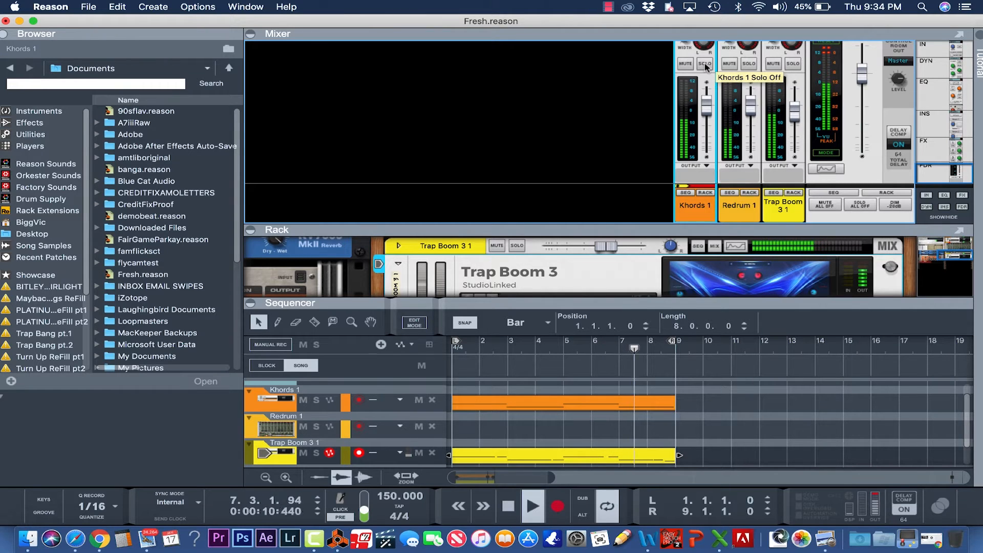
left_click(795, 110)
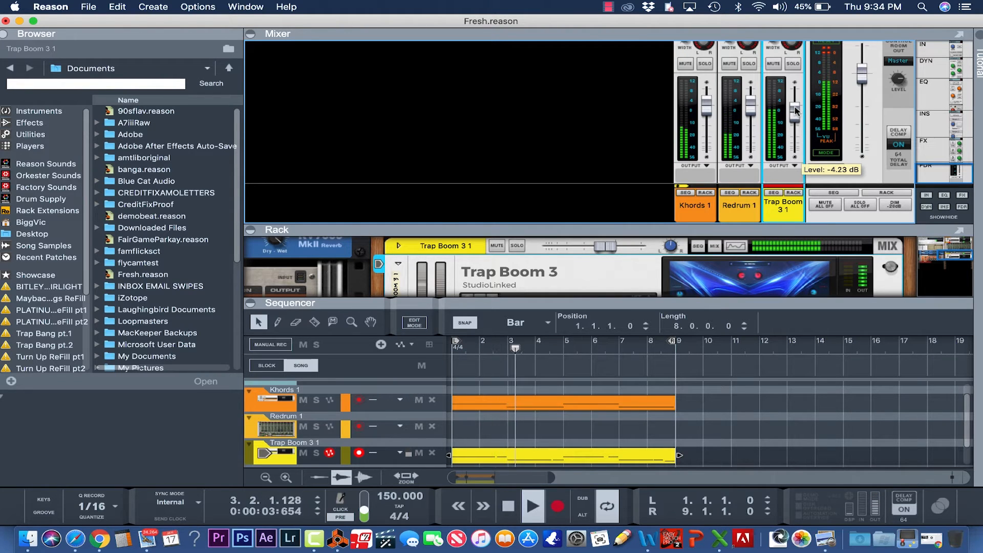
scroll(404, 149, "up", 1)
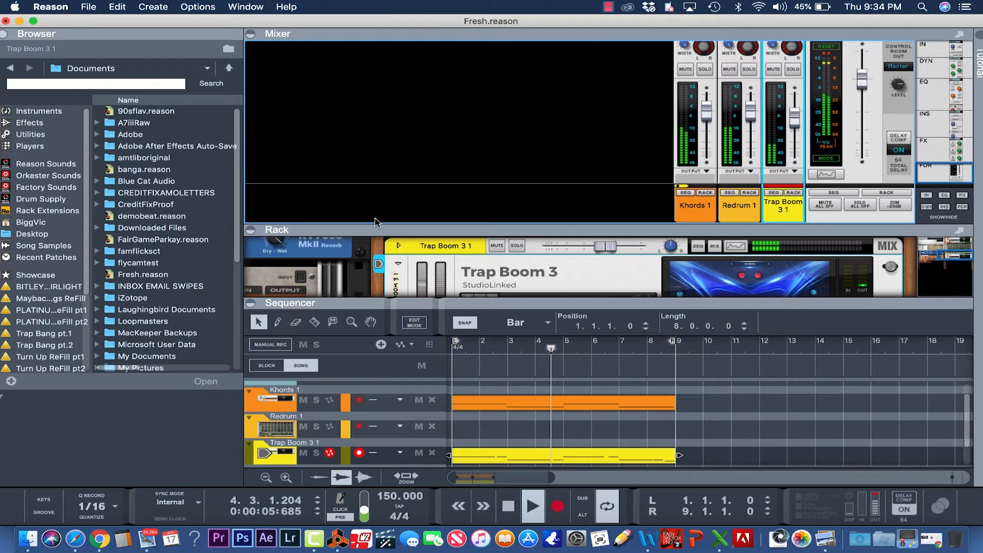
left_click_drag(376, 222, 389, 111)
scroll(406, 177, "left", 5)
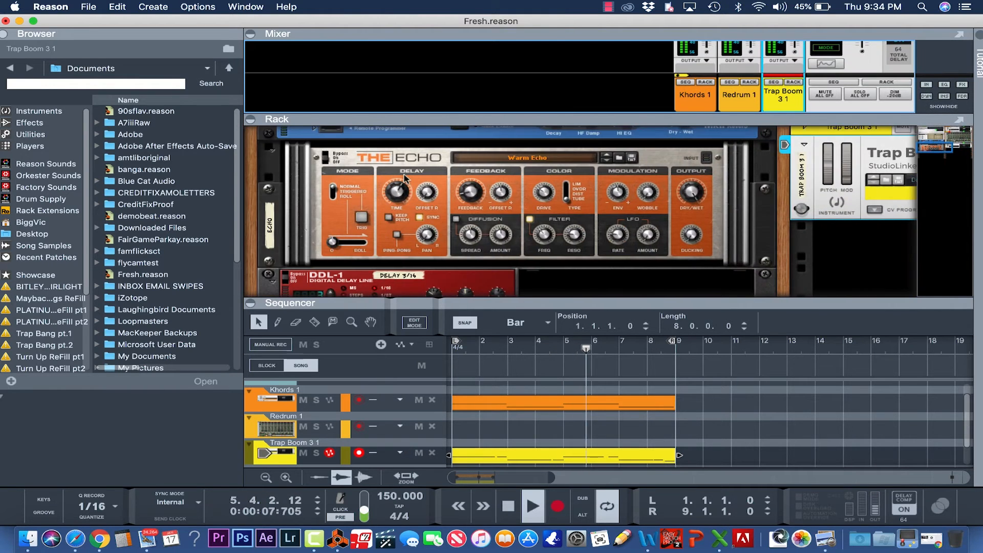
scroll(404, 178, "up", 10)
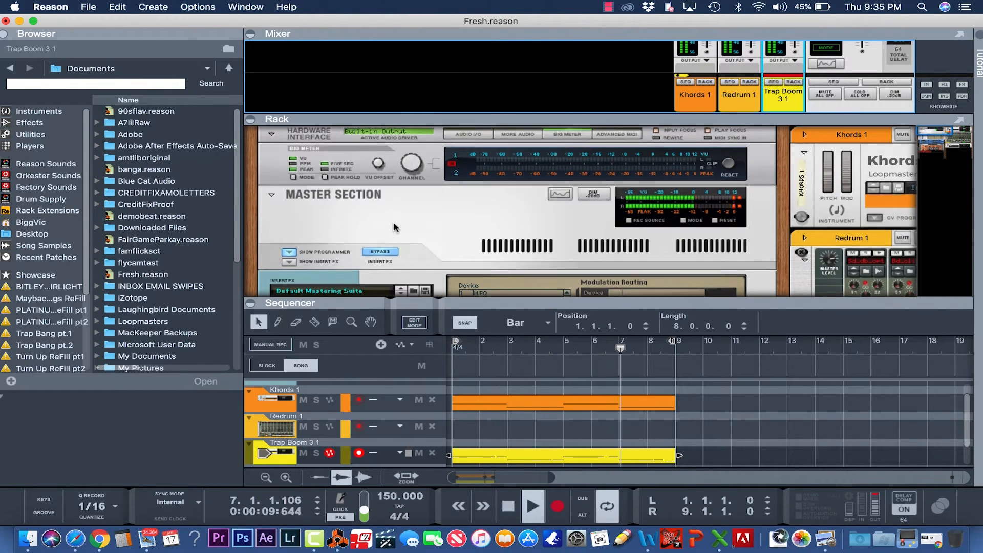
scroll(394, 228, "down", 4)
scroll(394, 227, "right", 8)
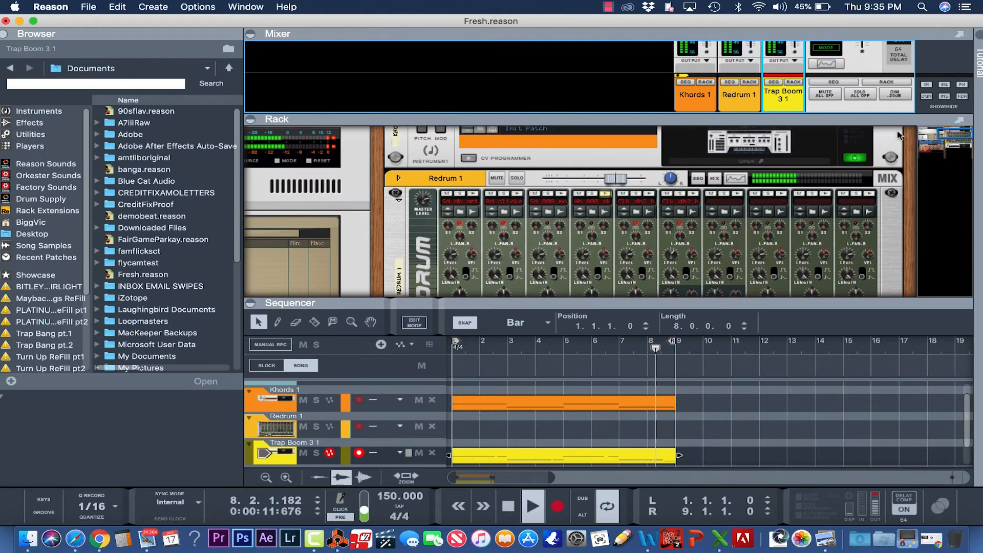
Activate the master inserts with Punch, Compressor, EQ Boost and Stereo Imager on, and turn on the master compressor
left_click_drag(860, 115, 860, 282)
scroll(866, 153, "up", 5)
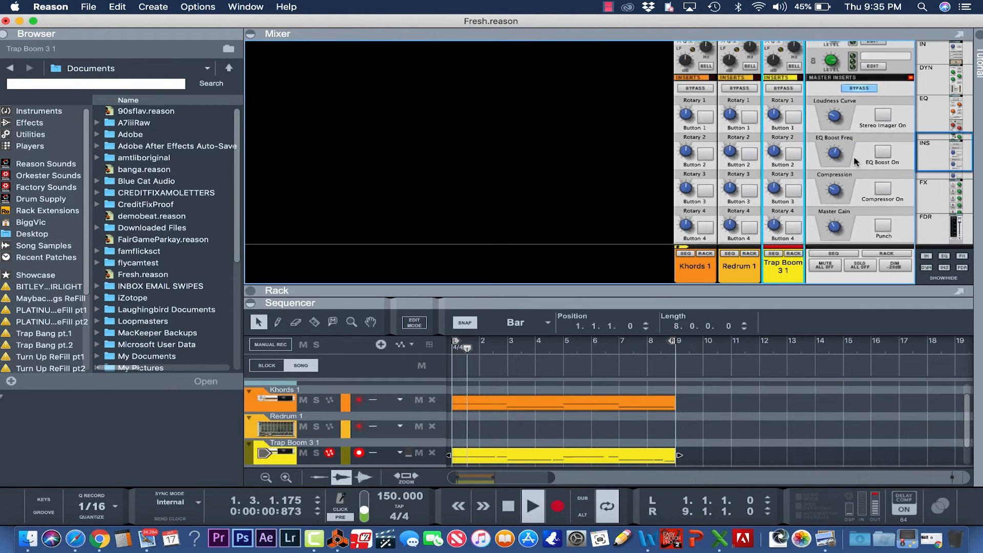
scroll(875, 153, "down", 5)
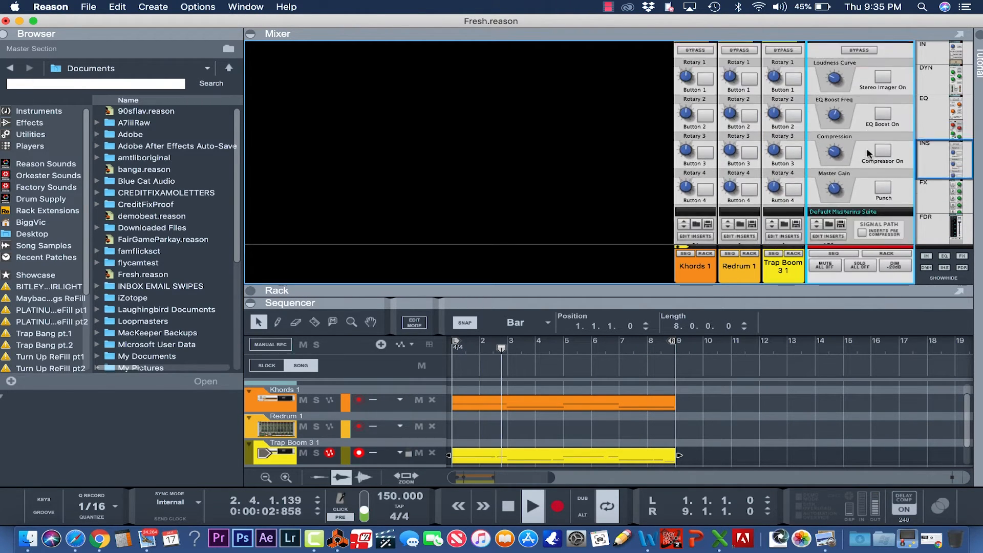
left_click(884, 163)
left_click(883, 125)
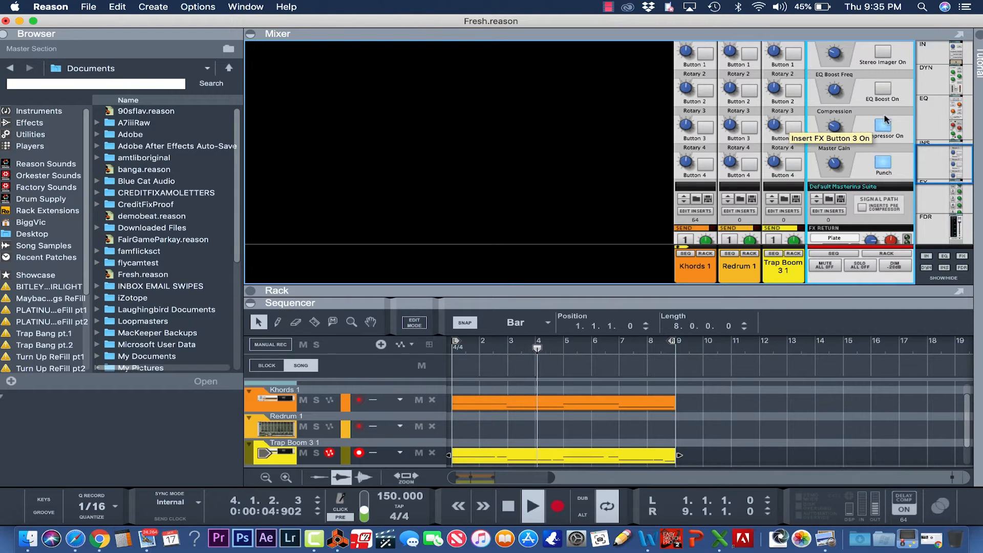
left_click(883, 88)
left_click(887, 57)
scroll(866, 77, "up", 5)
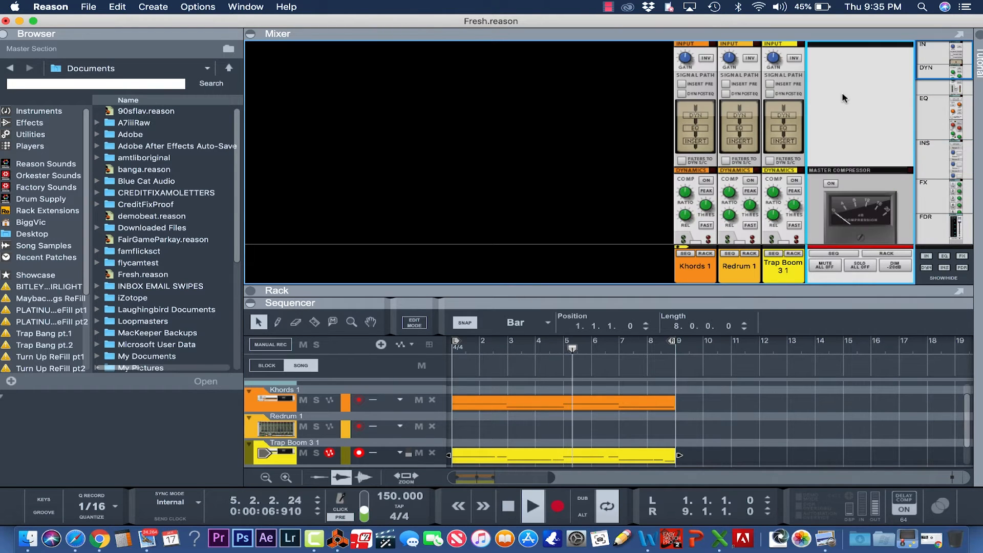
left_click(830, 183)
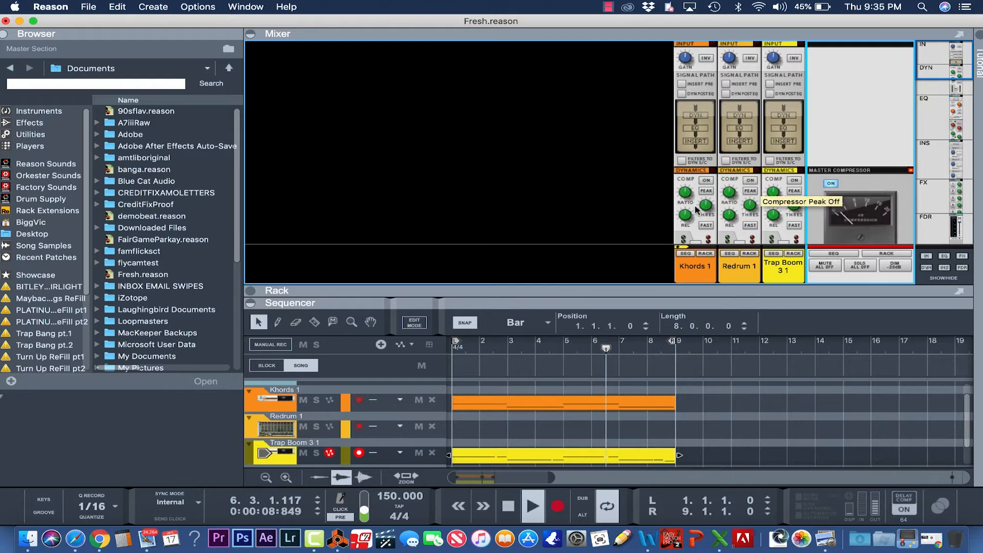
Enlarge the rack area to show the Redrum and use the solo on drum channel 4 to check its sound
left_click_drag(570, 284, 555, 119)
scroll(561, 220, "up", 3)
scroll(560, 219, "down", 8)
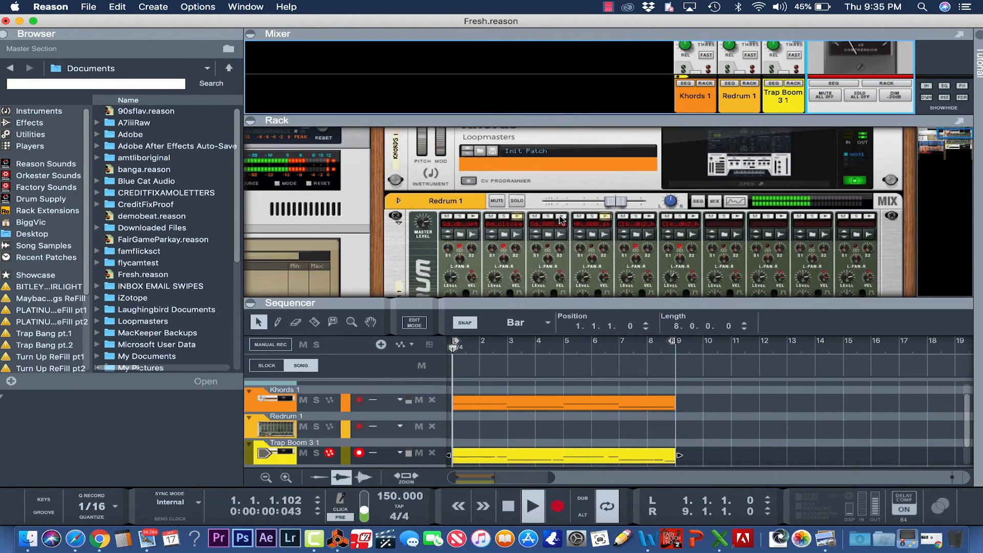
left_click_drag(538, 299, 537, 265)
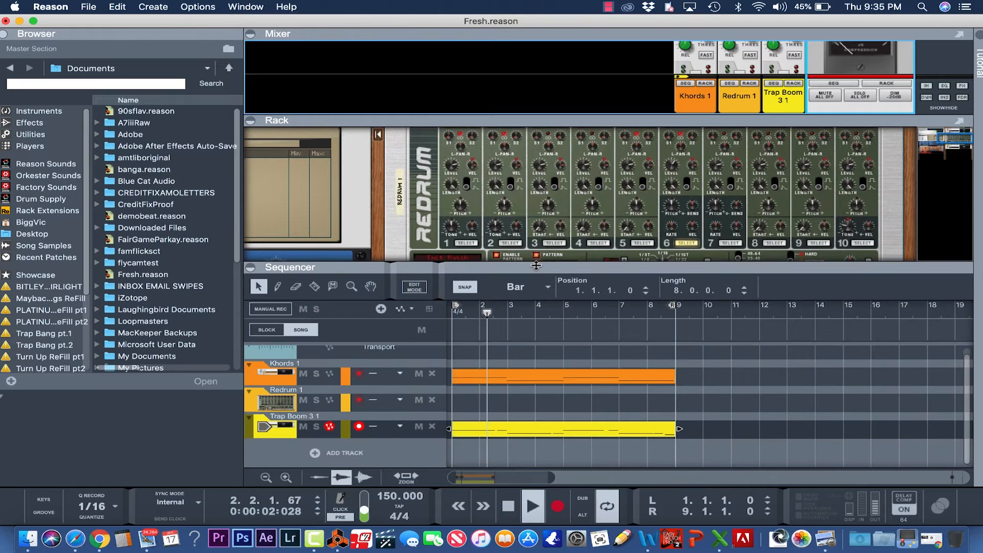
left_click_drag(524, 120, 524, 87)
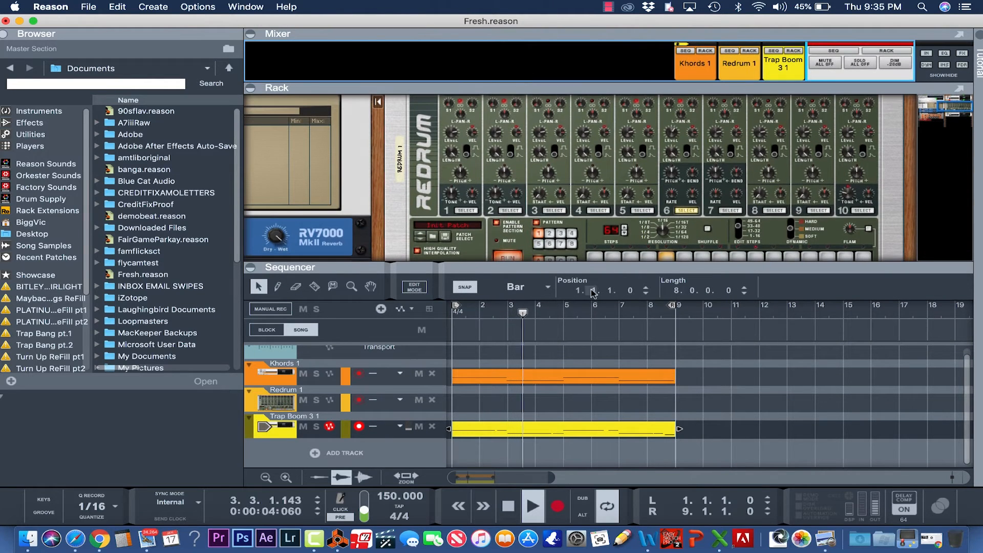
left_click_drag(593, 269, 593, 331)
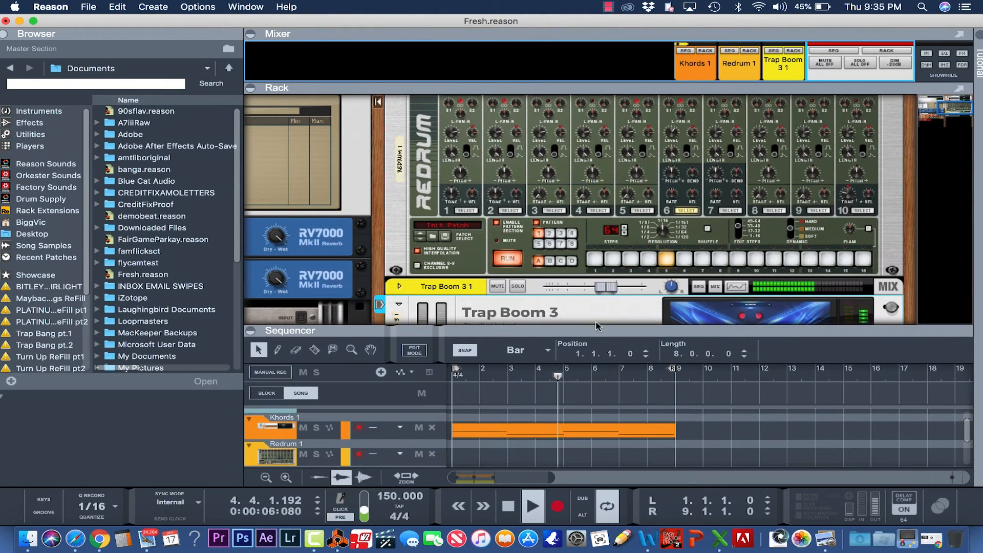
scroll(614, 194, "up", 3)
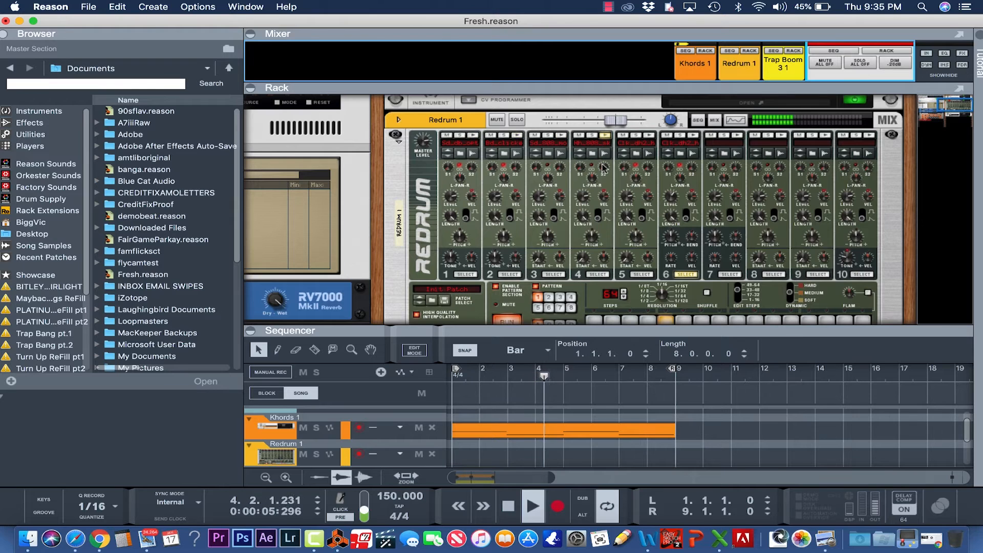
left_click(592, 135)
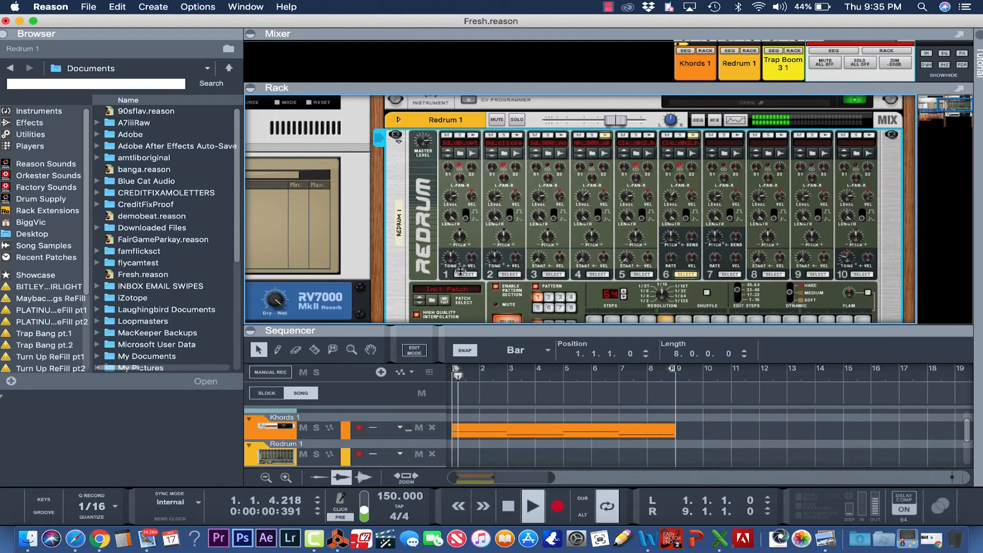
Enlarge the sequencer to show all tracks, stop playback and return to the song start
left_click_drag(460, 327, 461, 238)
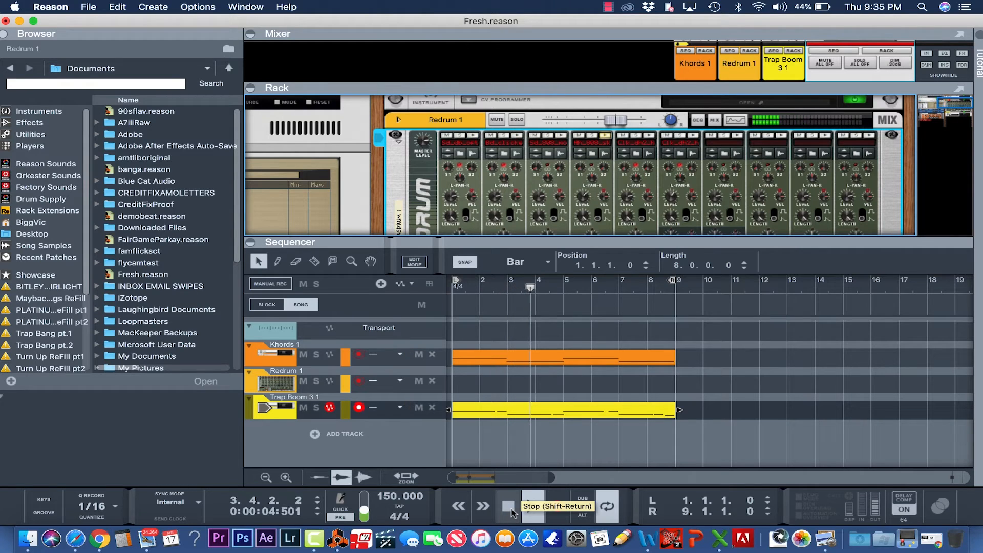
left_click(510, 510)
left_click(510, 509)
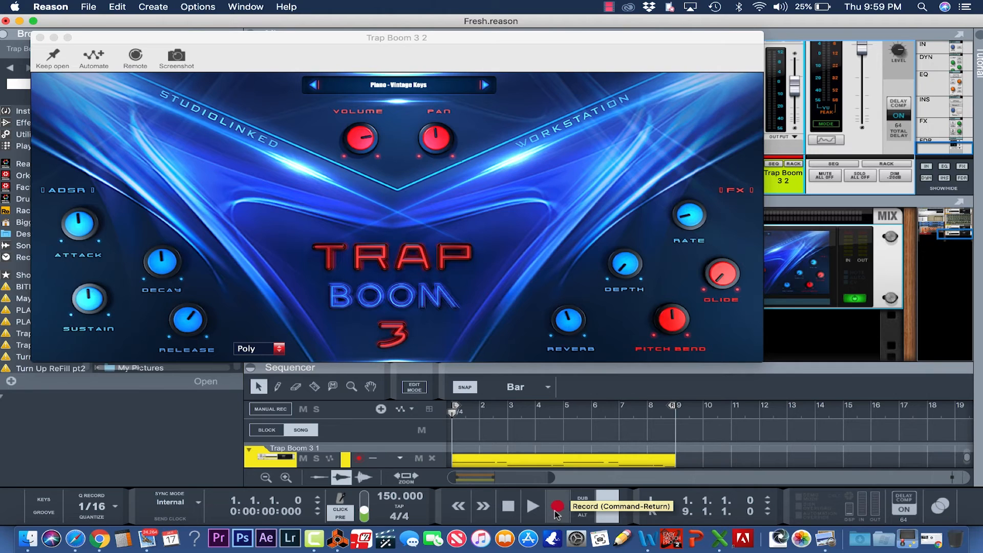
Record an eight-bar Piano - Vintage Keys part on Trap Boom 3 2 and close the instrument window
left_click(557, 509)
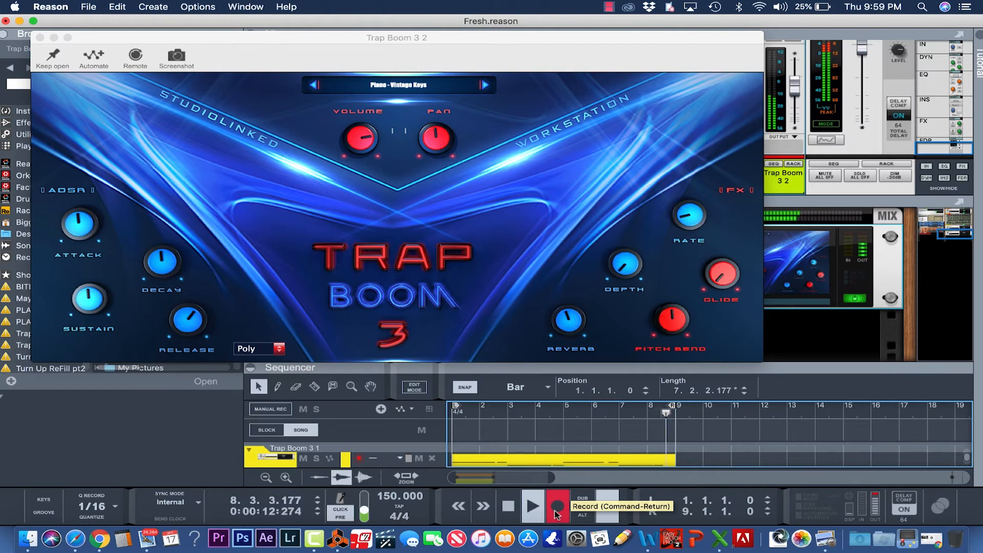
left_click(556, 512)
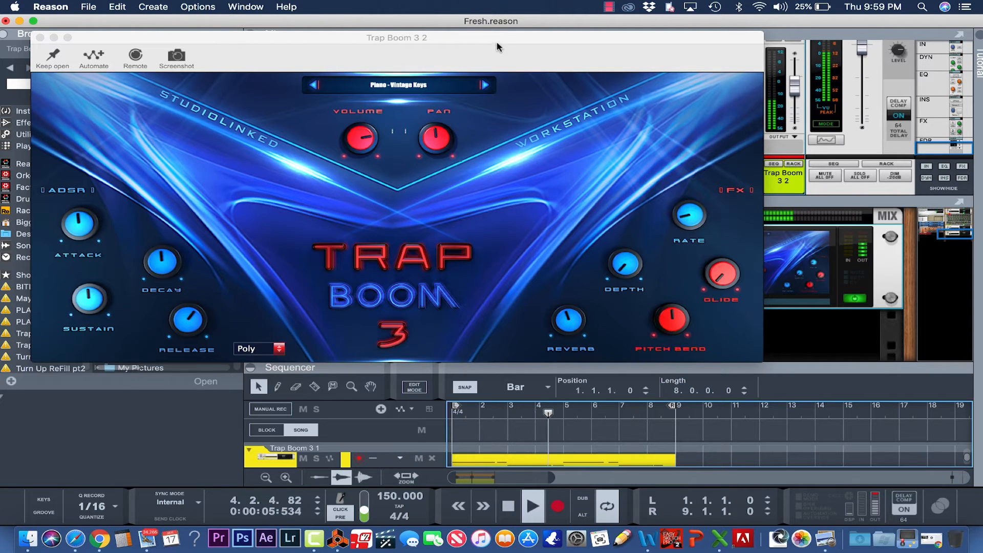
left_click_drag(510, 40, 471, 24)
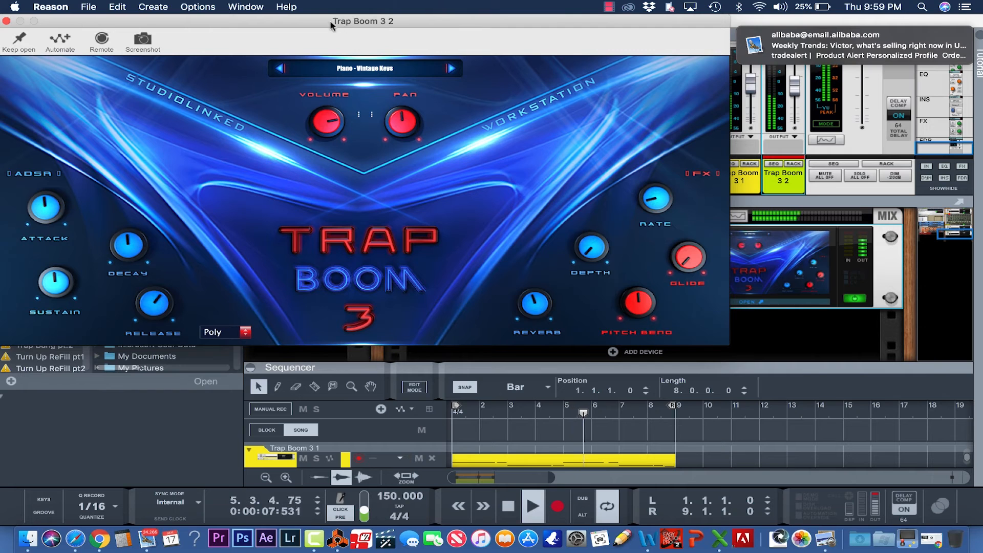
mouse_move(815, 28)
left_click(941, 37)
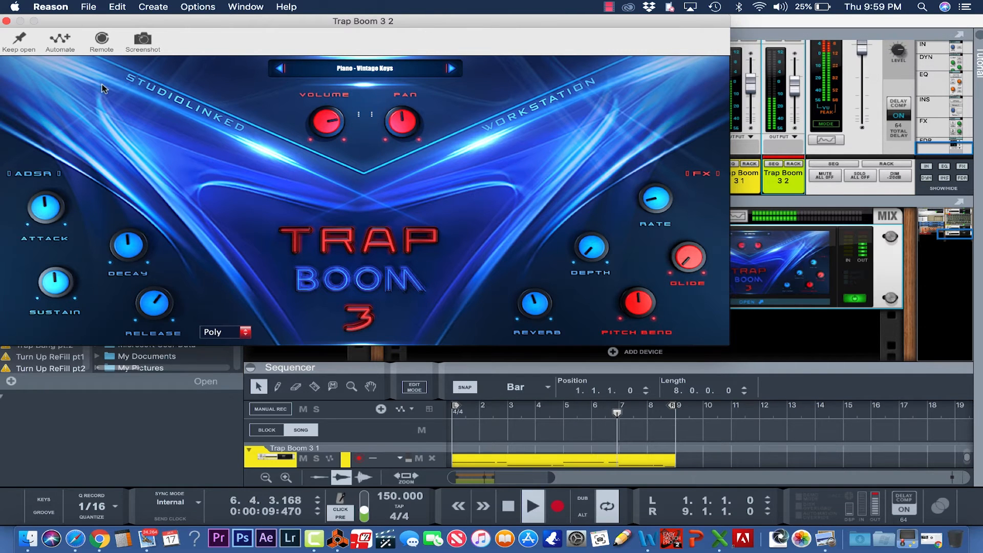
left_click(6, 21)
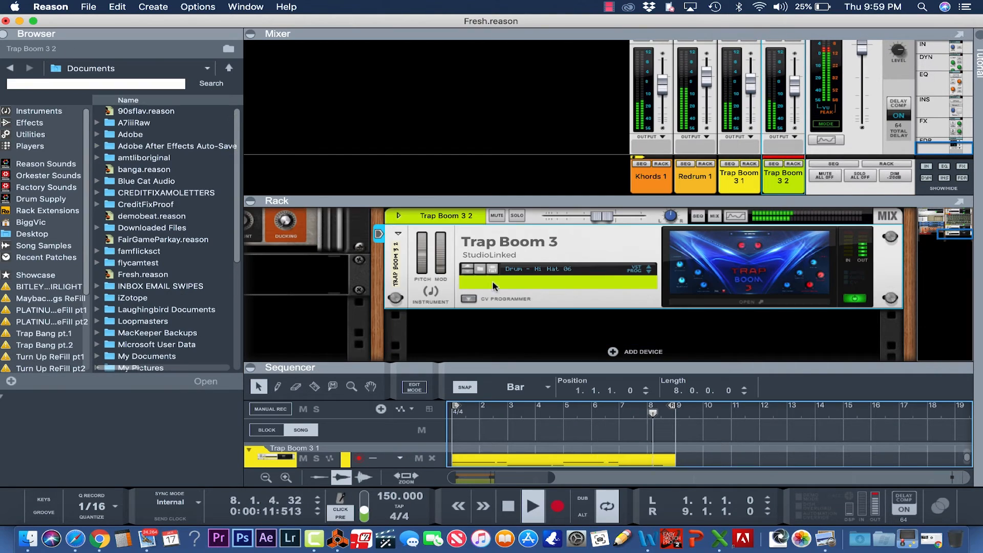
Quantize the recorded Trap Boom 3 2 clip and lower that channel's level to -10.32 dB
left_click_drag(626, 367, 626, 274)
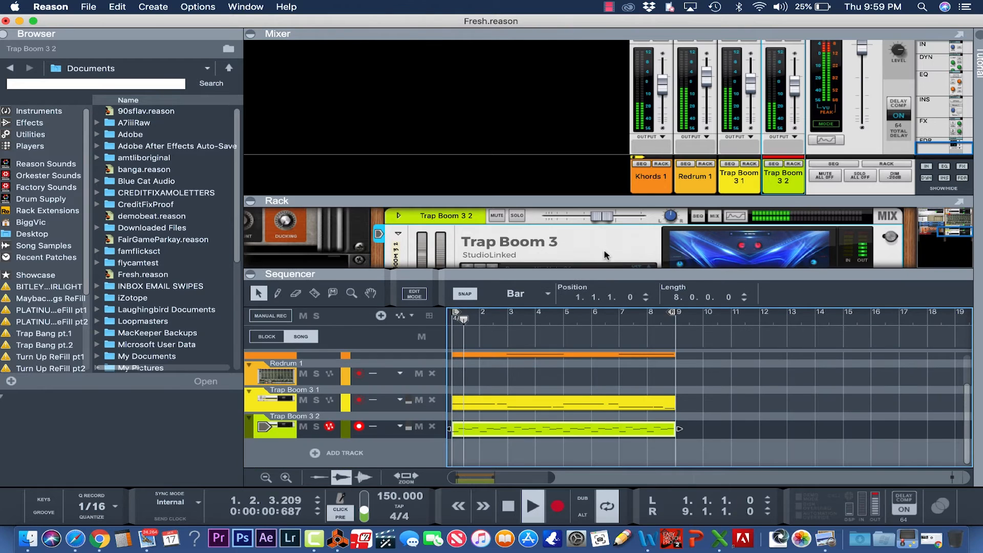
right_click(589, 430)
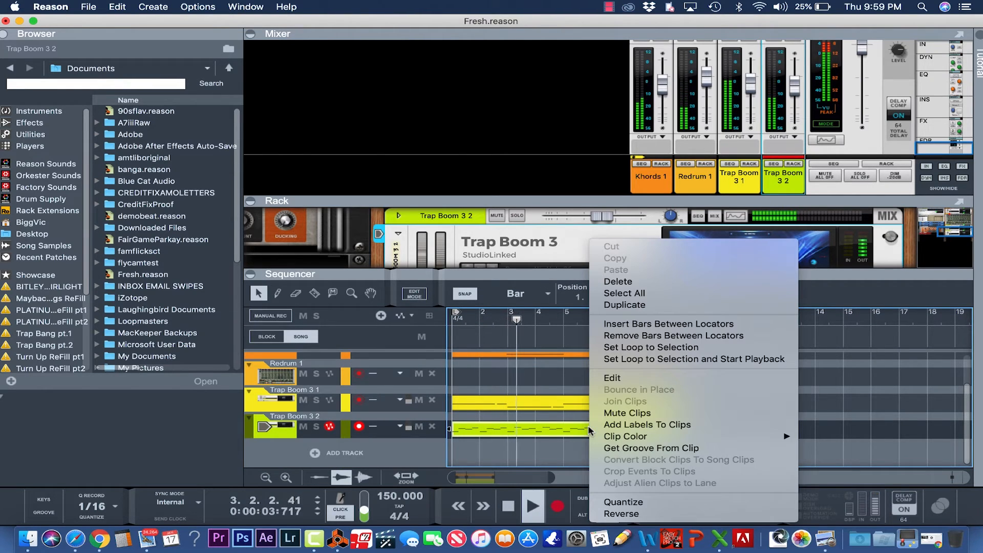
left_click(606, 503)
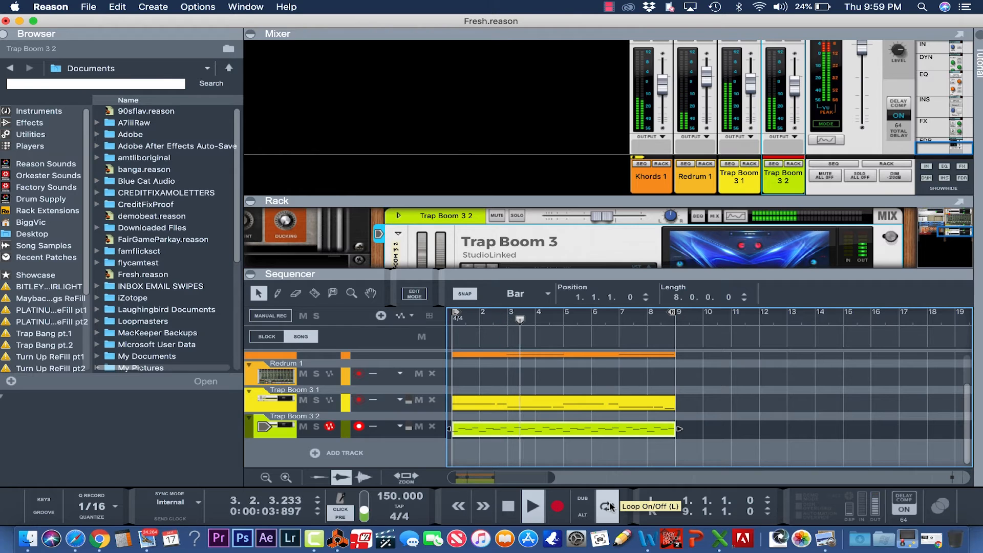
left_click_drag(794, 84, 795, 92)
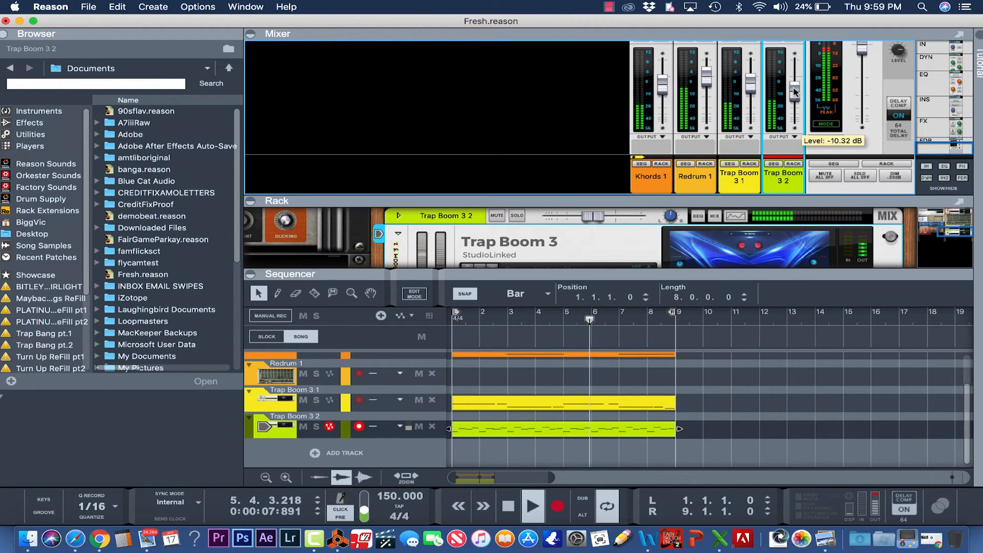
Enable effect send 1 (Plate) on the Trap Boom 3 2 mixer channel
left_click_drag(798, 275, 778, 435)
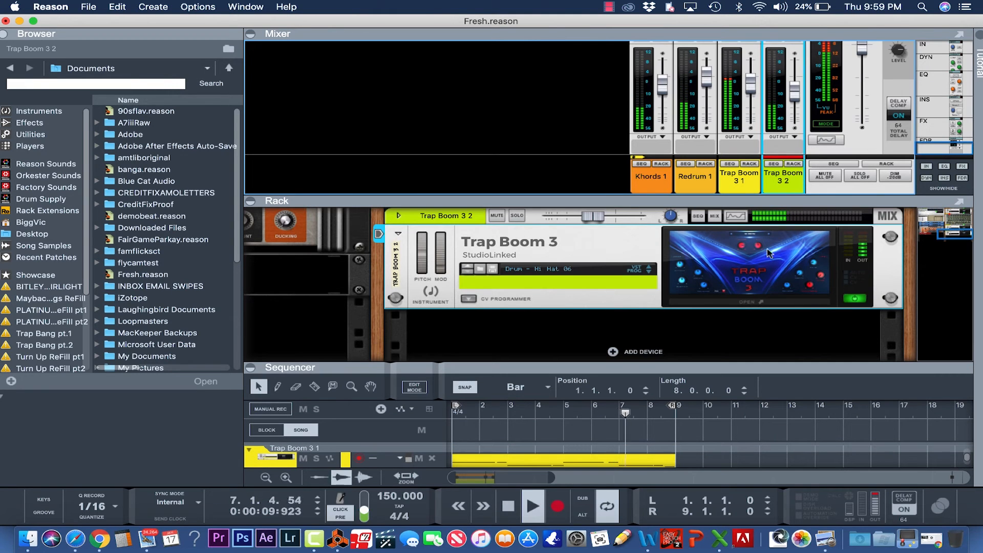
left_click_drag(744, 234, 737, 297)
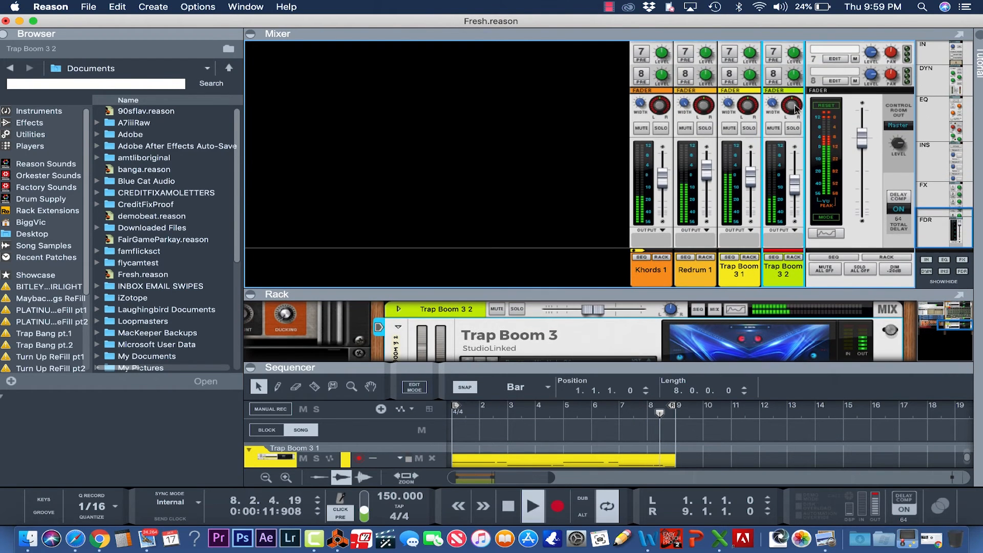
scroll(796, 106, "up", 5)
left_click(773, 88)
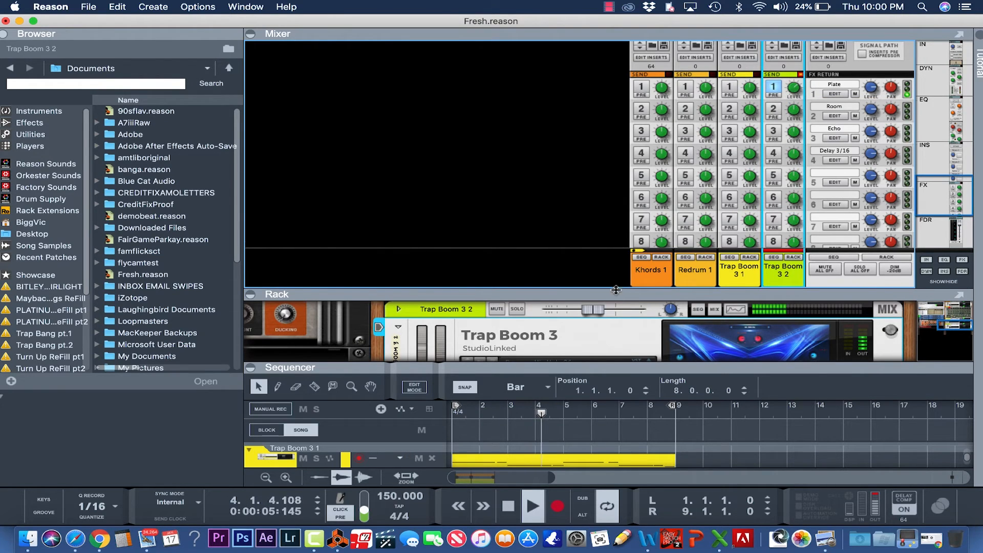
Resize the mixer to show the faders and lower the Trap Boom 3 2 channel's level slightly
left_click_drag(616, 290, 616, 243)
scroll(792, 157, "down", 5)
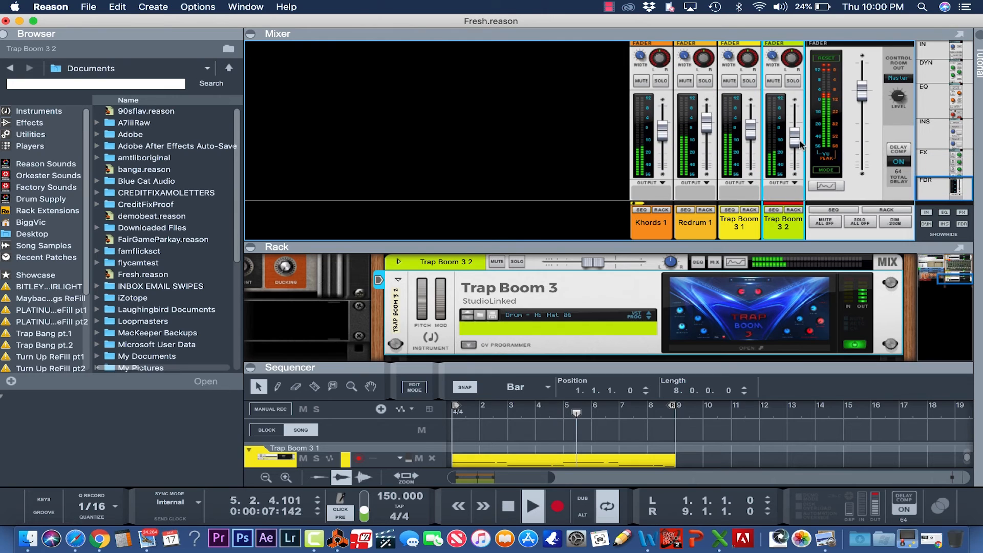
left_click_drag(801, 145, 798, 147)
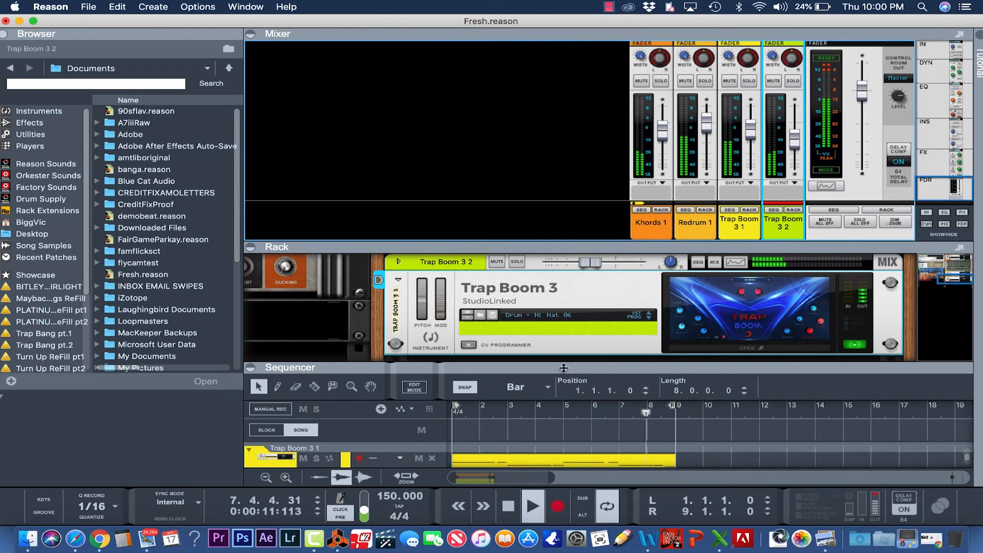
Enlarge the sequencer to show all tracks and briefly mute Trap Boom 3 2 to compare the mix without it
left_click_drag(442, 248, 440, 141)
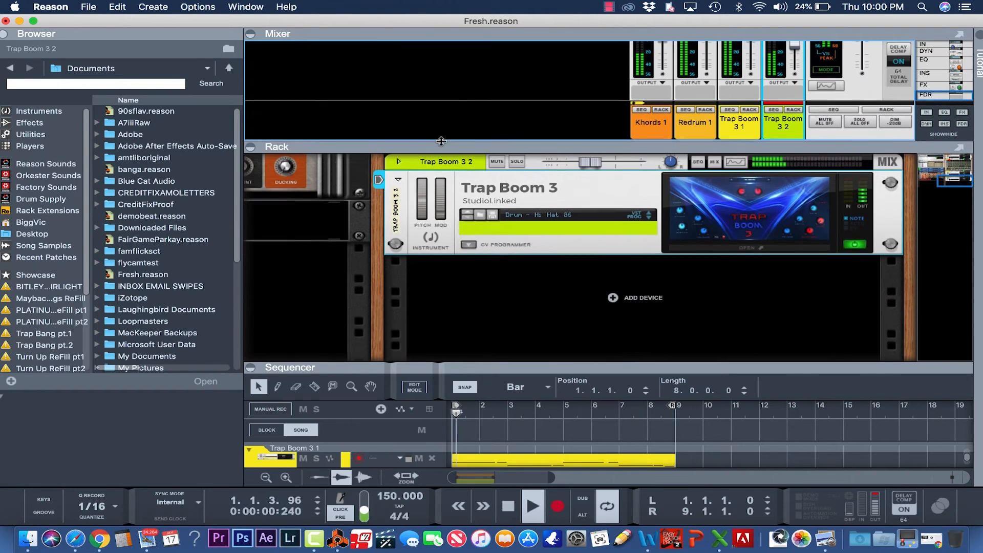
left_click_drag(477, 368, 483, 213)
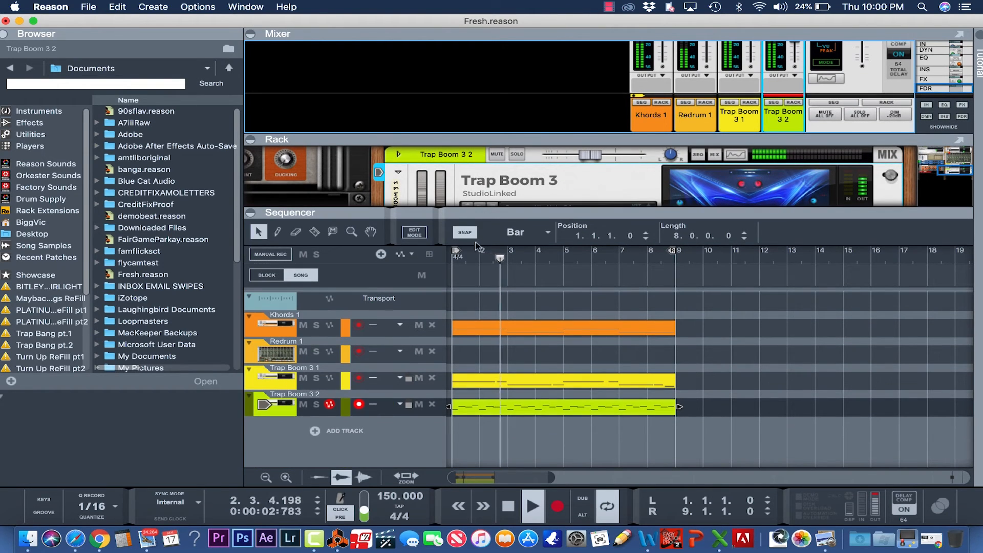
left_click(303, 406)
left_click(303, 405)
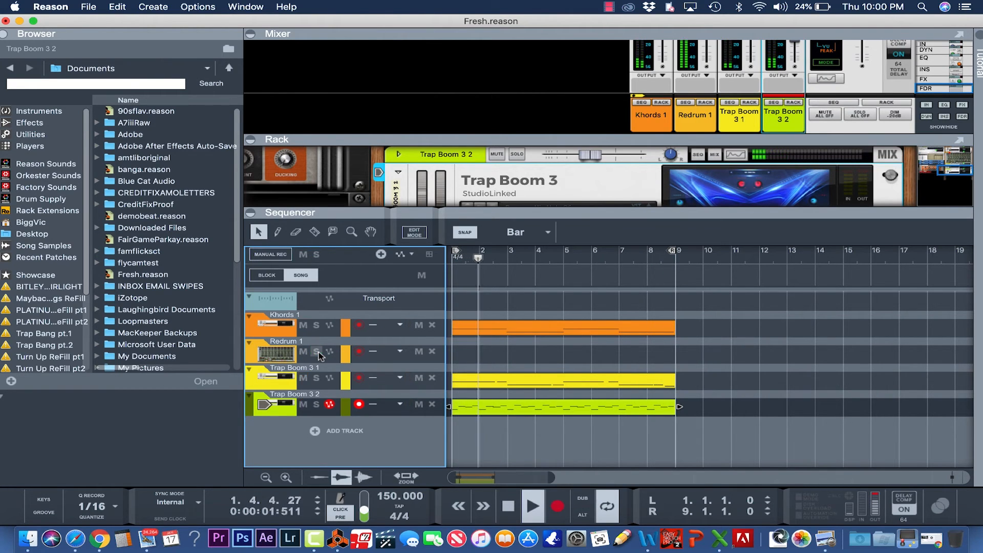
Audition the layers by soloing Khords 1, adding Trap Boom 3 2, Redrum 1 and Trap Boom 3 1 one at a time
left_click(316, 325)
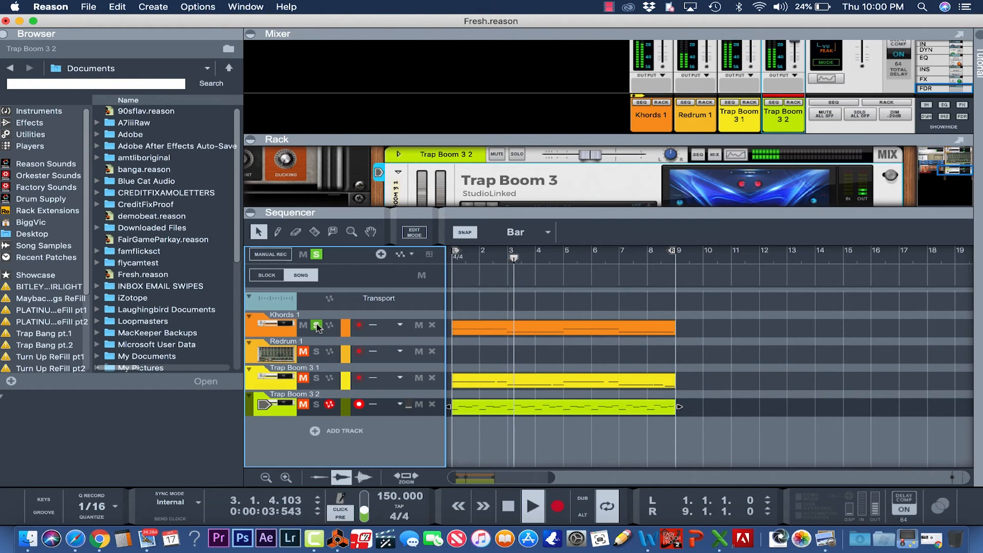
left_click(316, 404)
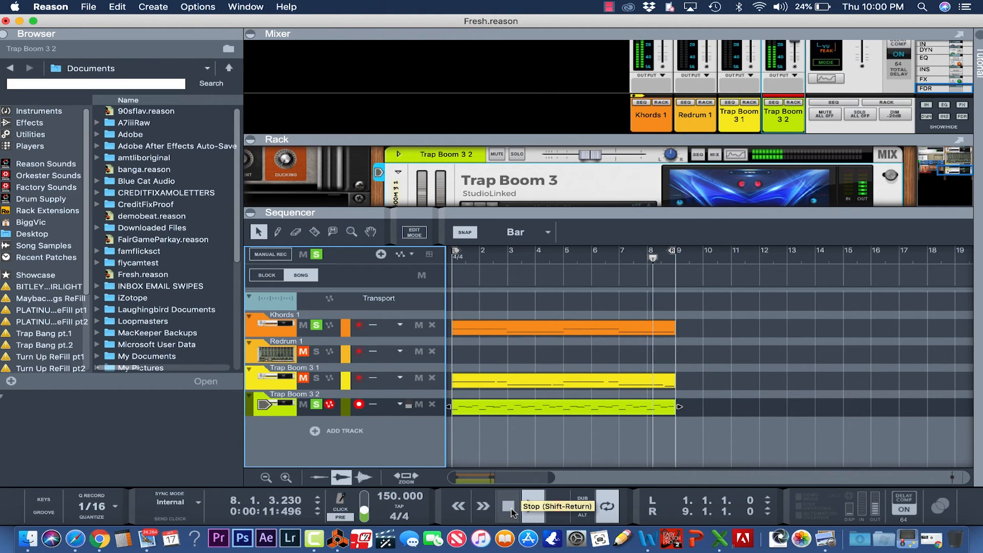
left_click(303, 351)
left_click(316, 351)
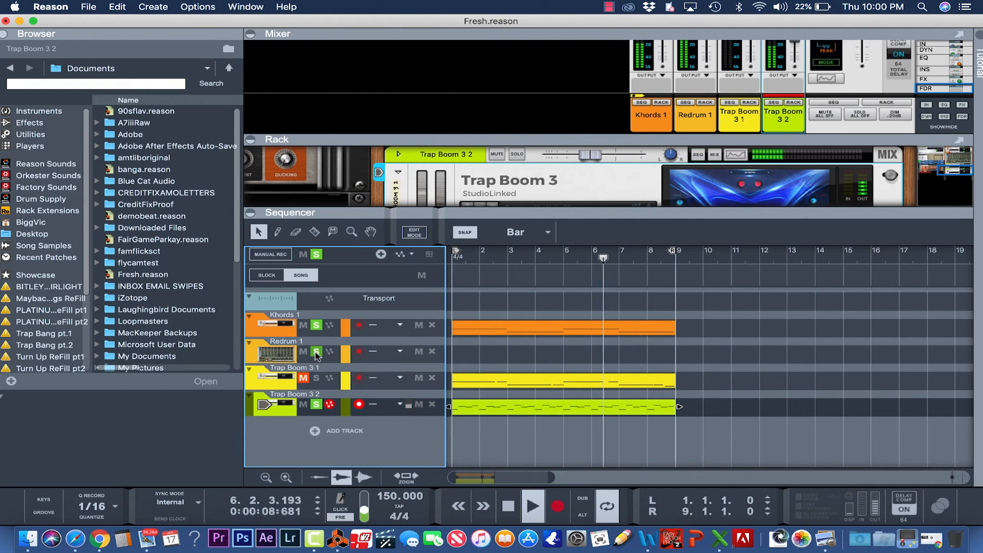
left_click(317, 379)
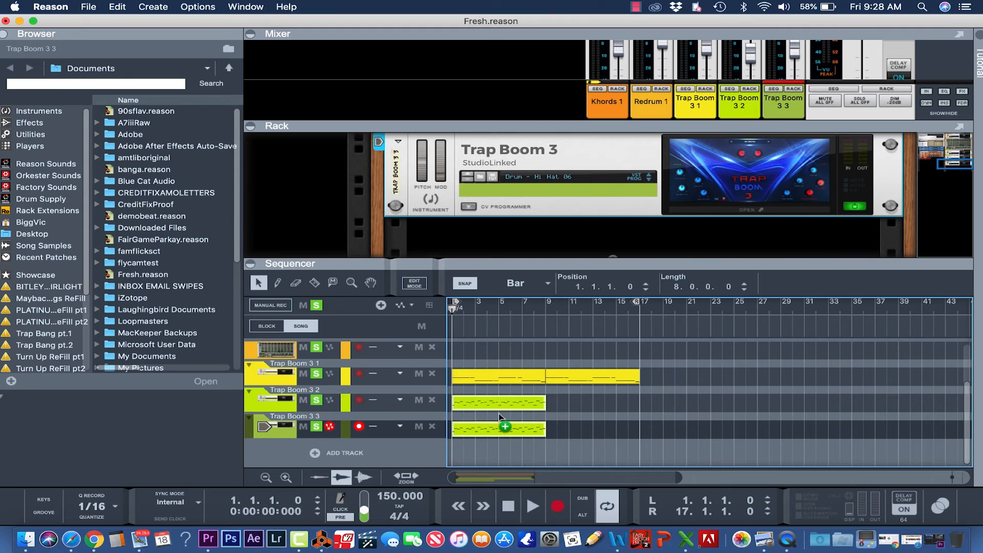
Clear all existing solos and play back only the Trap Boom 3 3 track
left_click(576, 419)
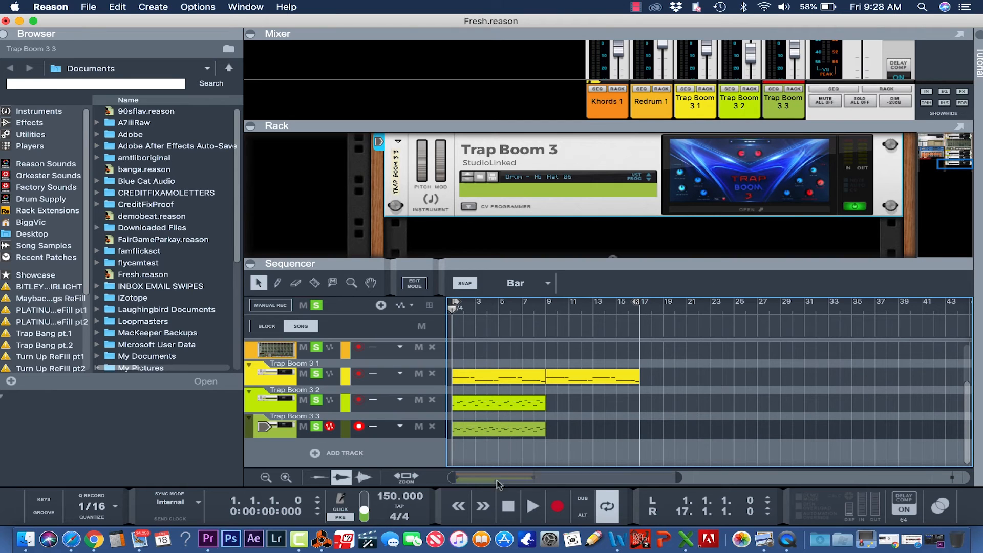
left_click(315, 306)
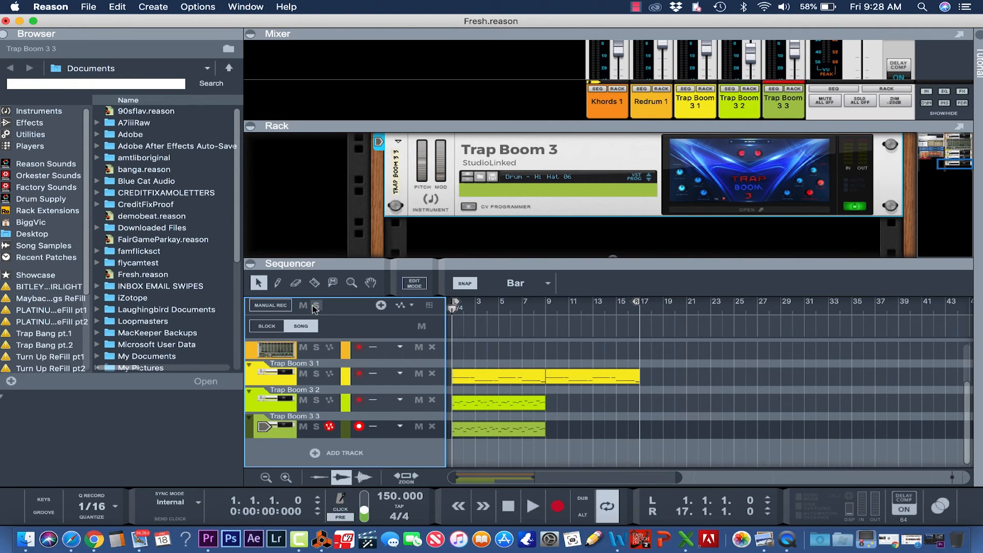
left_click(315, 427)
left_click(527, 507)
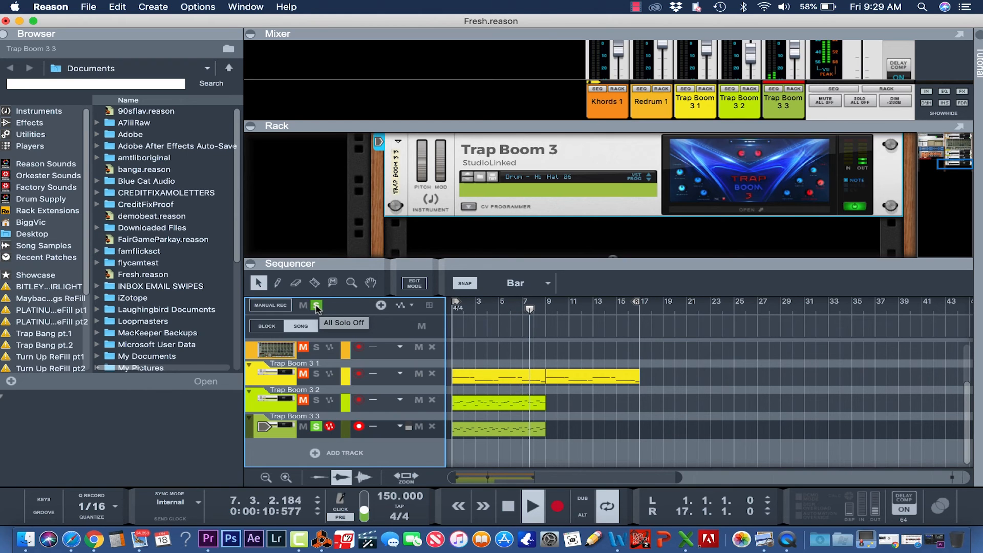
Turn off the solo, play all tracks from the song start and raise the system volume while reviewing the arrangement
left_click(508, 497)
left_click(508, 496)
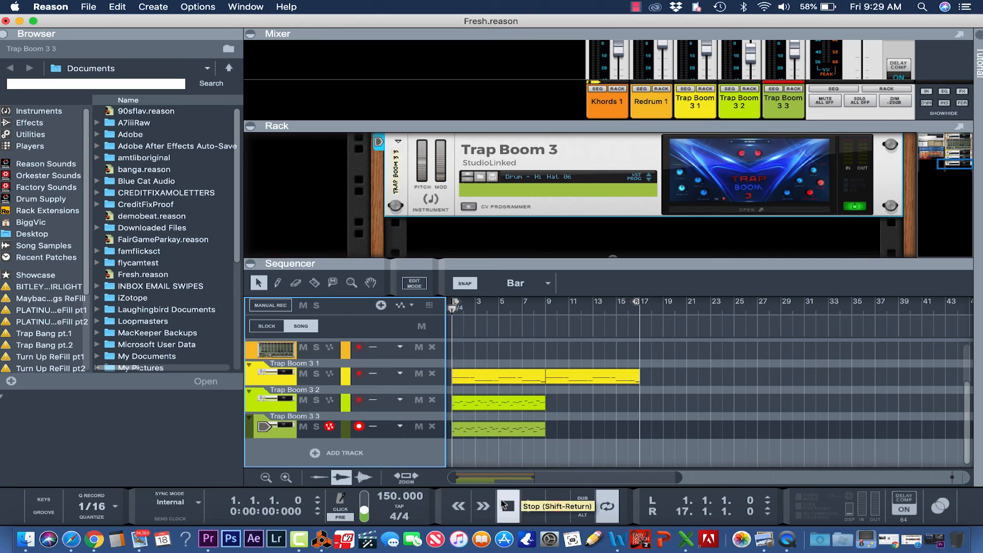
left_click(530, 513)
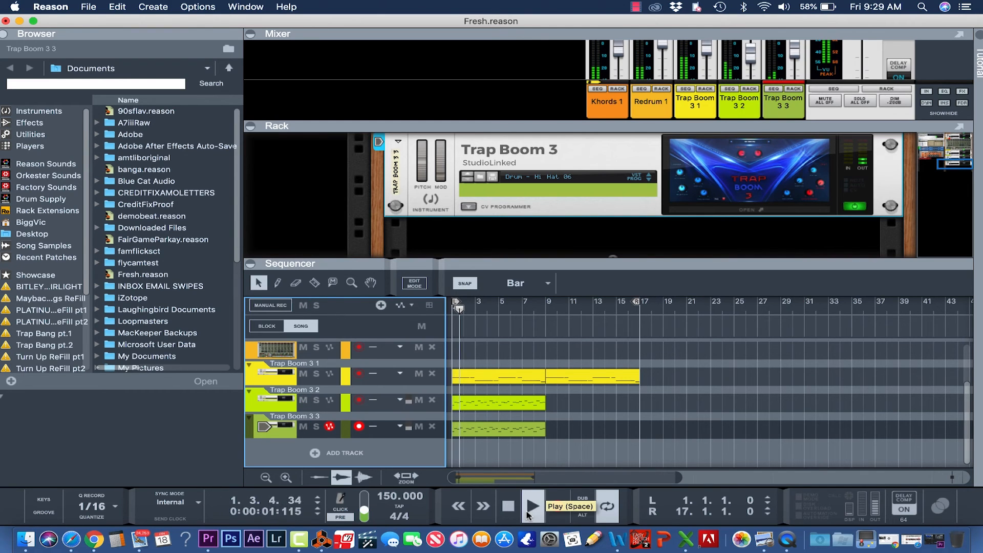
scroll(586, 422, "up", 2)
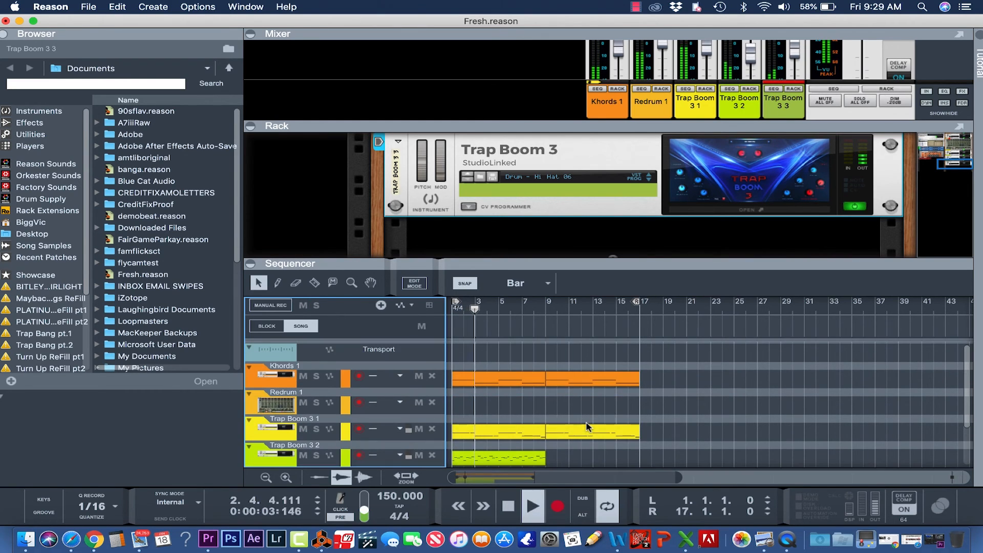
key("XF86AudioRaiseVolume")
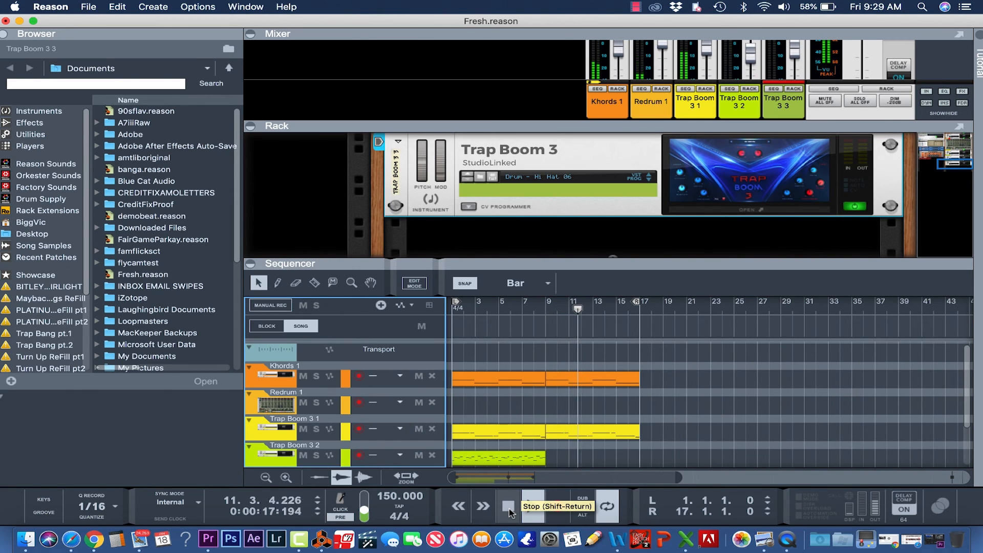
key("XF86AudioRaiseVolume")
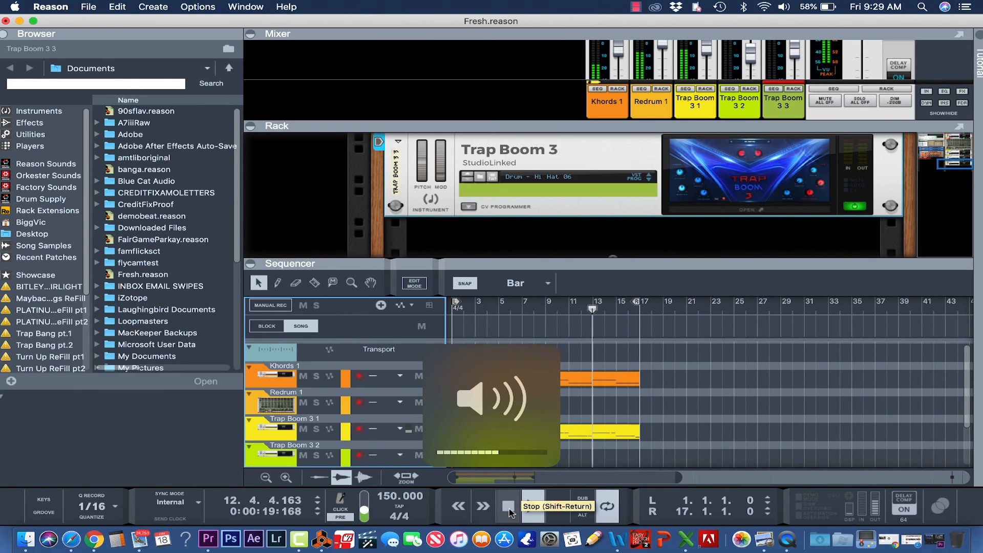
scroll(615, 367, "down", 1)
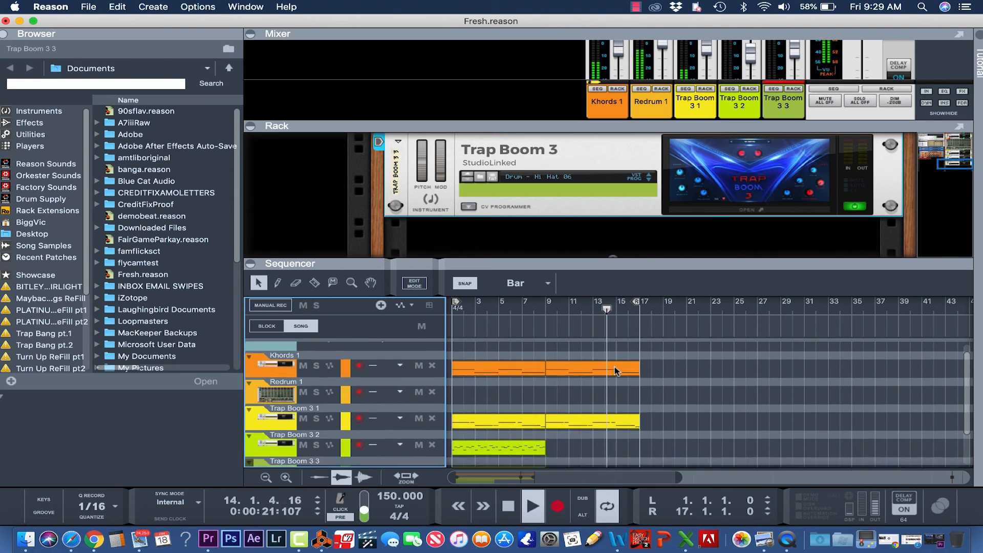
scroll(614, 367, "down", 4)
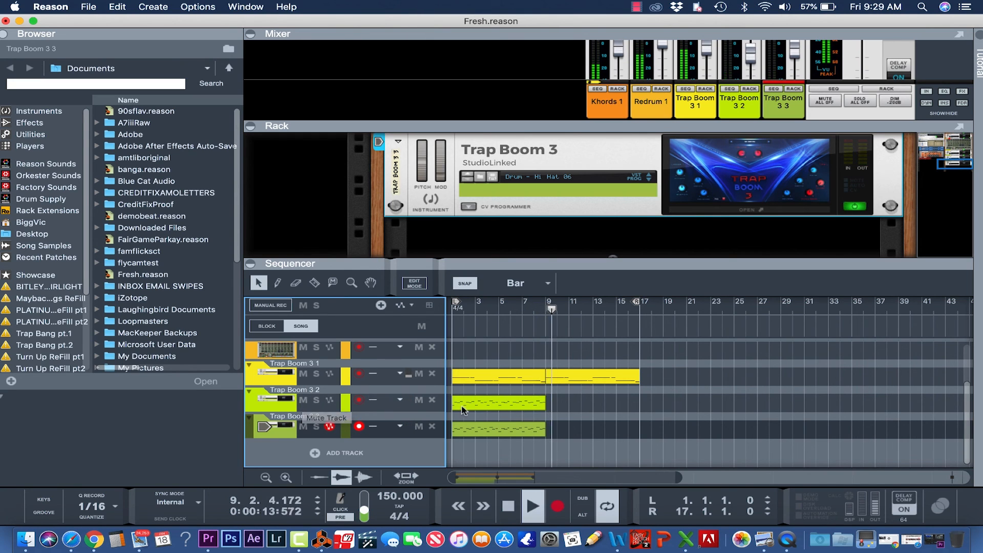
scroll(547, 407, "up", 3)
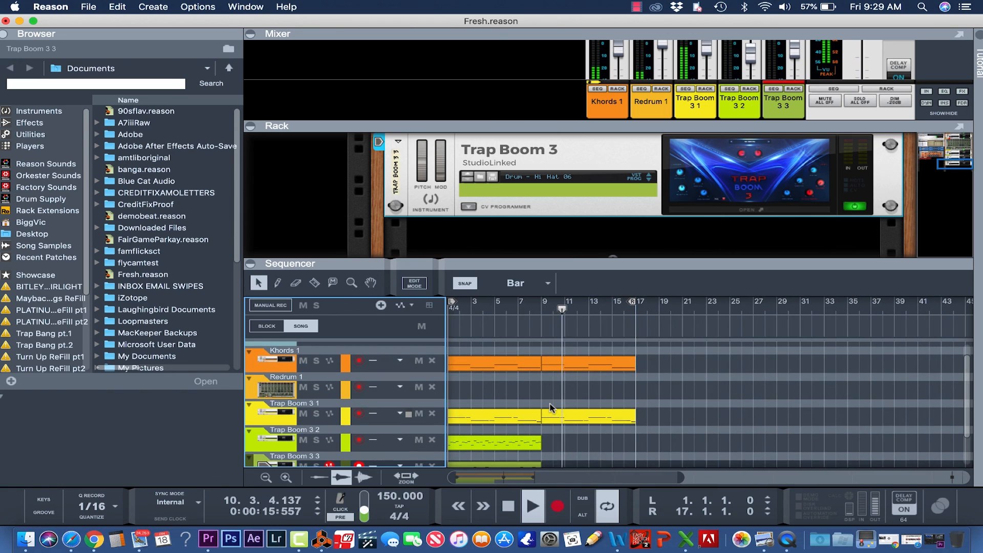
scroll(549, 407, "down", 2)
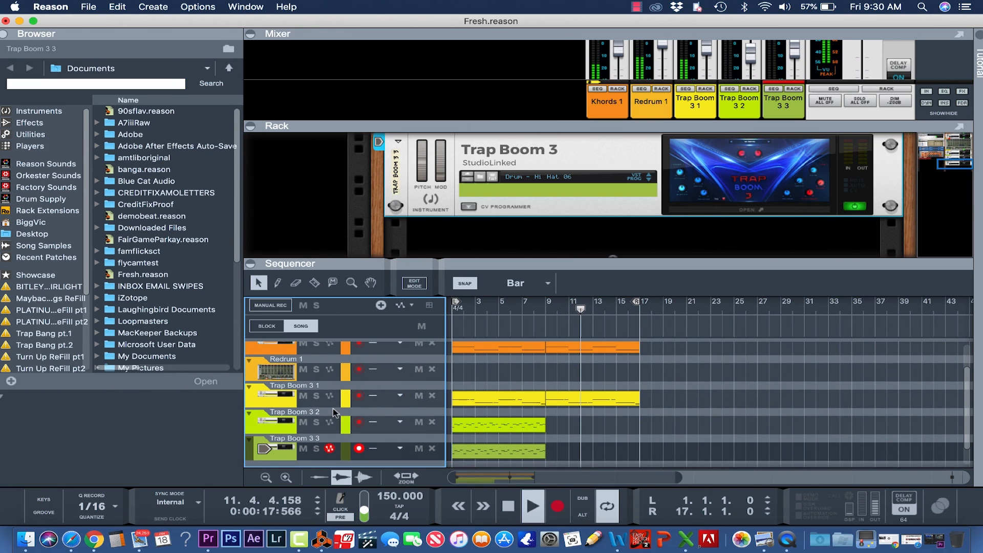
Mute the Trap Boom 3 3 and Trap Boom 3 2 tracks and restart playback from the song start
left_click(302, 449)
left_click(300, 424)
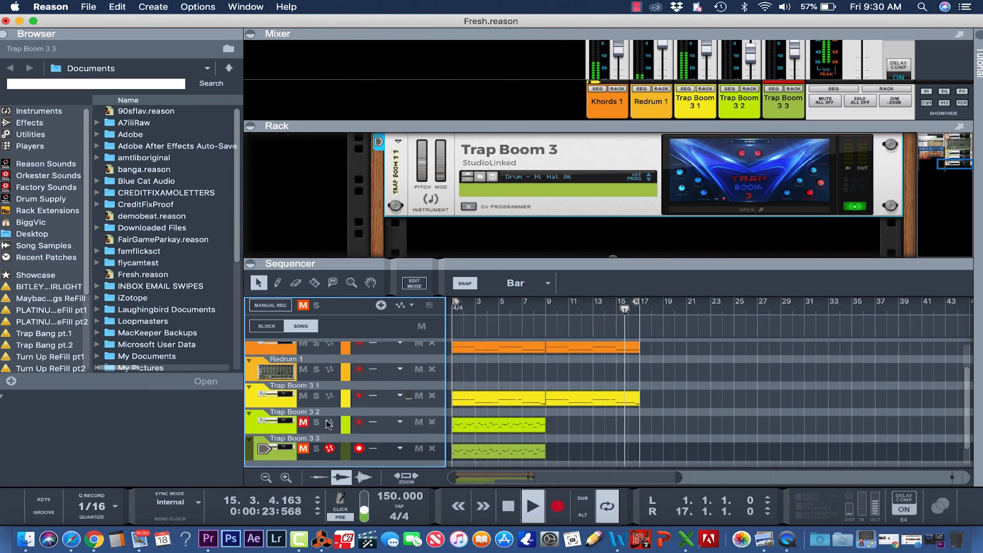
left_click(509, 504)
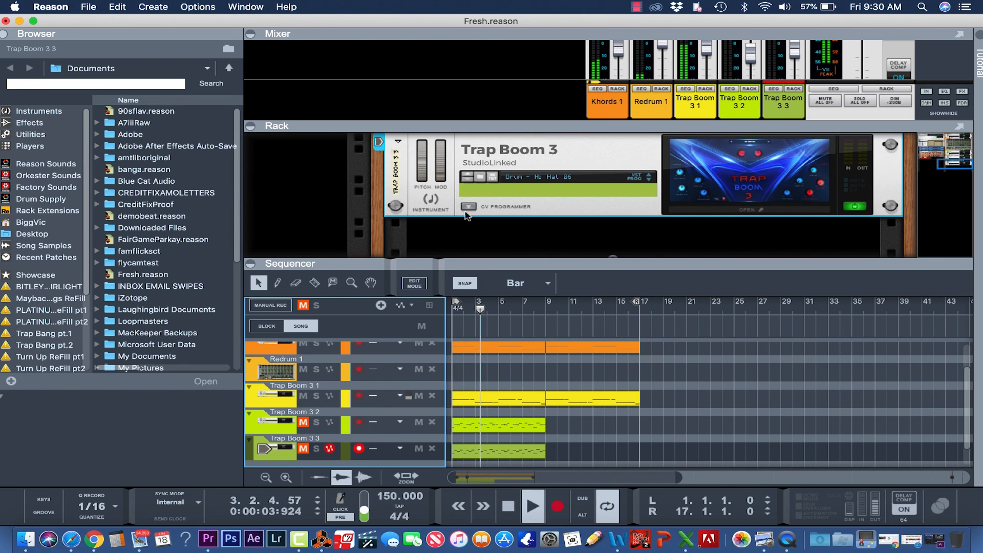
Enlarge the rack area by shrinking the mixer and check the tracks in the sequencer
left_click_drag(434, 105, 428, 86)
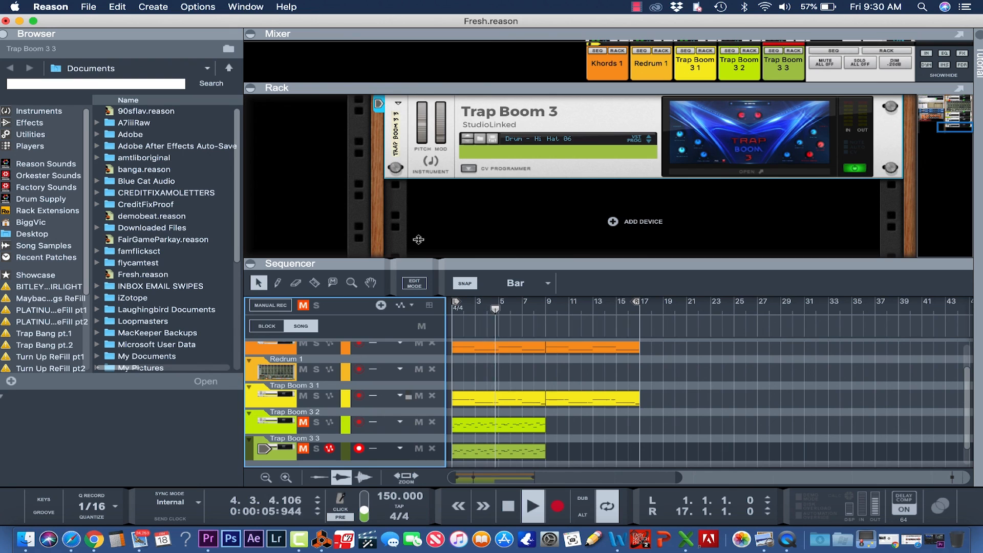
scroll(360, 347, "down", 2)
scroll(360, 347, "up", 2)
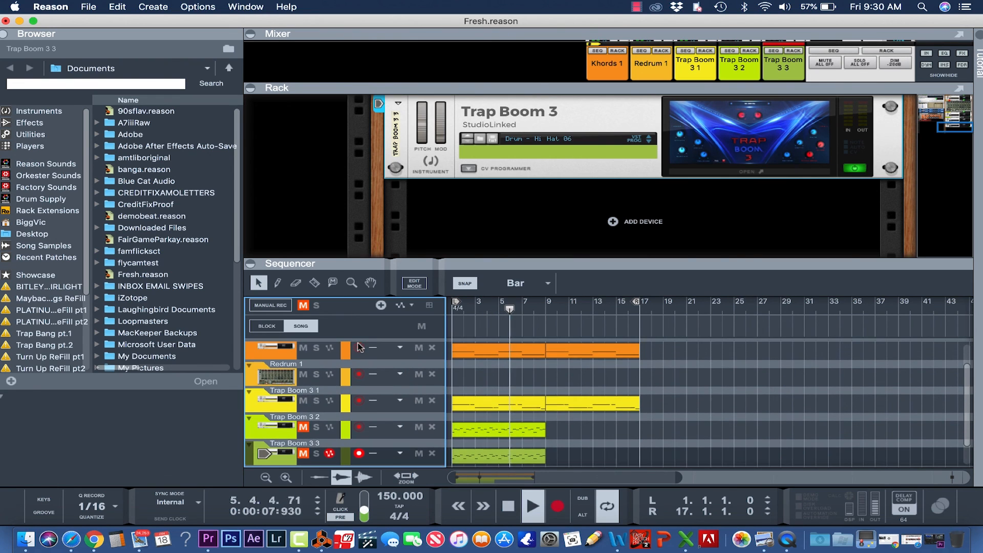